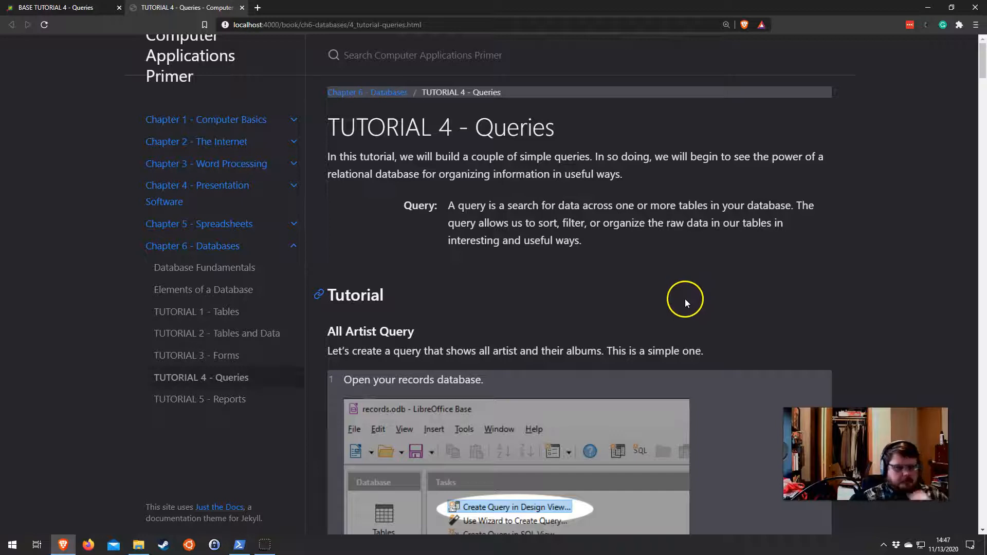
- Switch to LibreOffice Base by opening the records database from the Database Tutorial desktop folder, and maximize its window
scroll(655, 277, down, 3)
scroll(662, 279, up, 3)
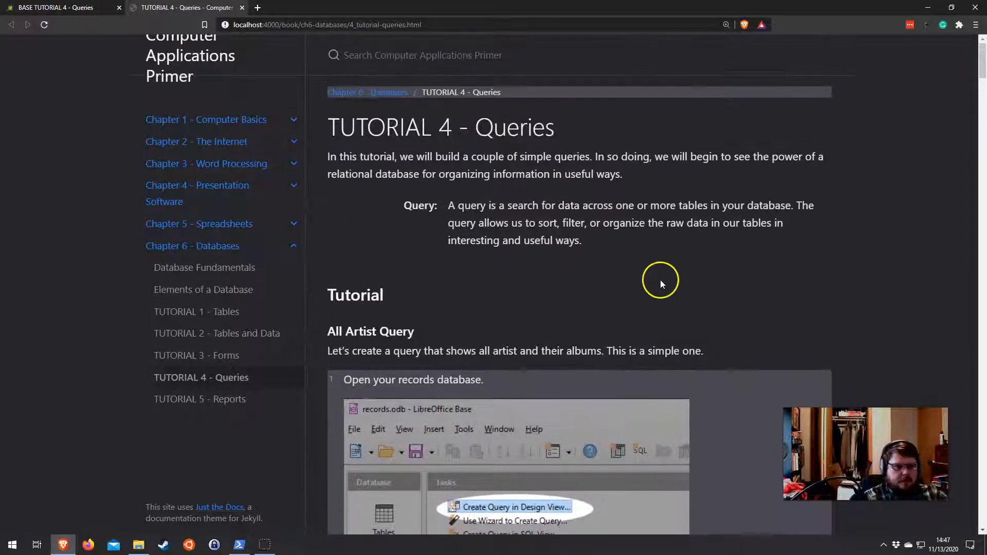
drag(654, 3, 825, 89)
double_click(249, 223)
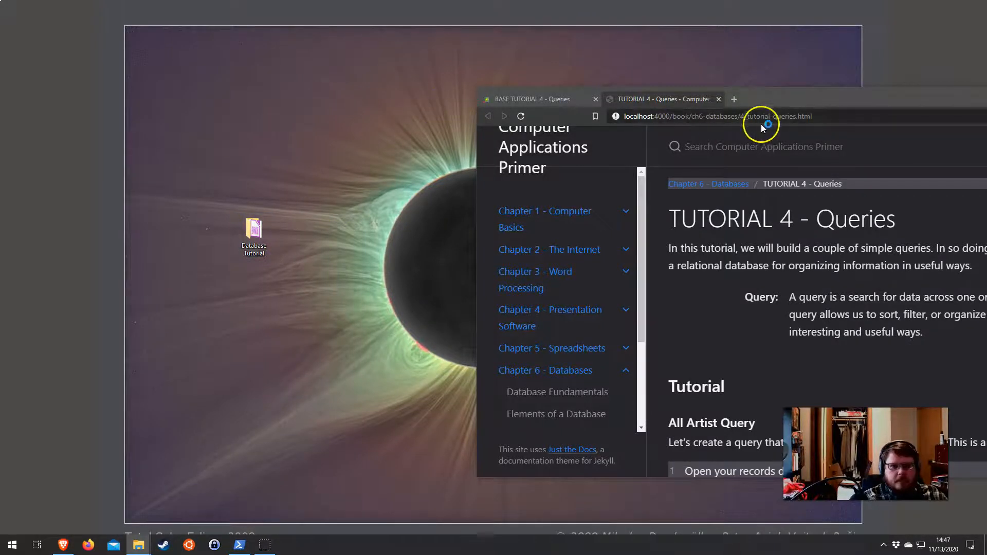
drag(855, 101, 378, 110)
drag(508, 104, 0, 116)
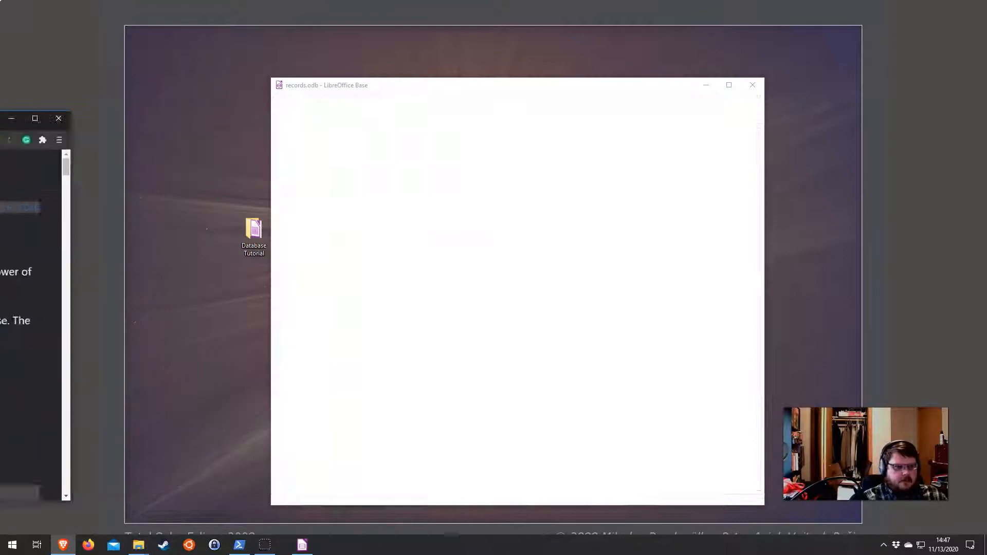
click(729, 85)
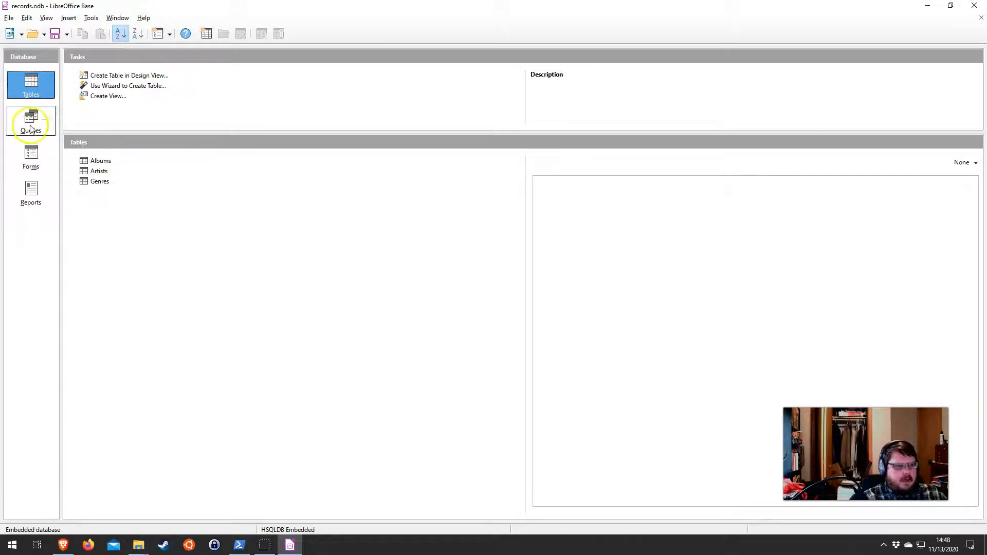
- Display the database's queries section and dismiss the software update notice
click(39, 155)
click(31, 121)
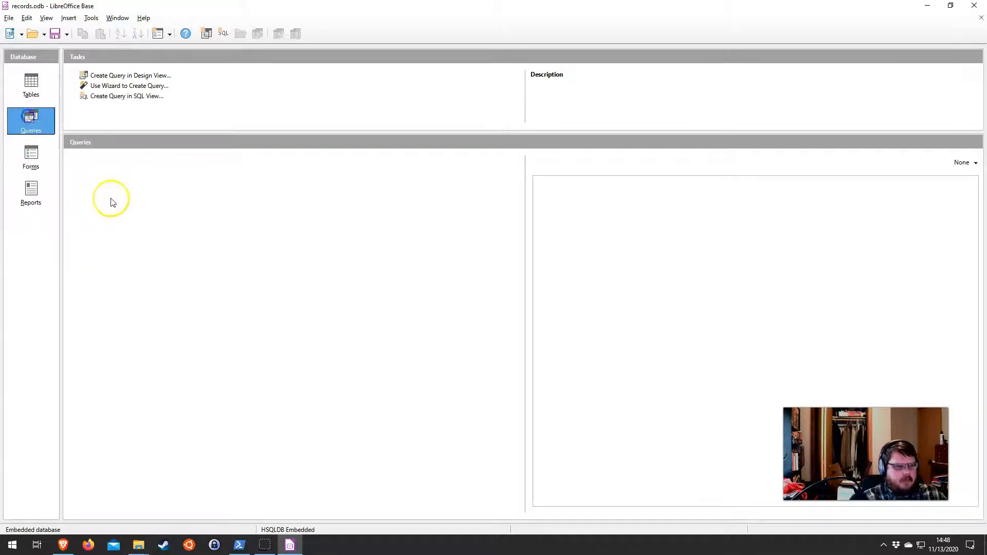
click(41, 205)
click(39, 119)
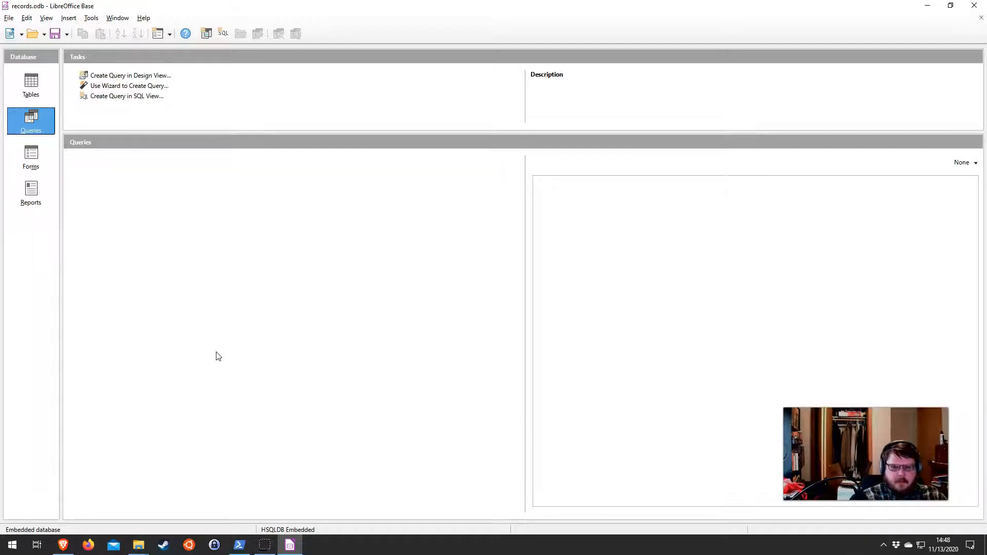
click(135, 87)
click(137, 96)
click(122, 88)
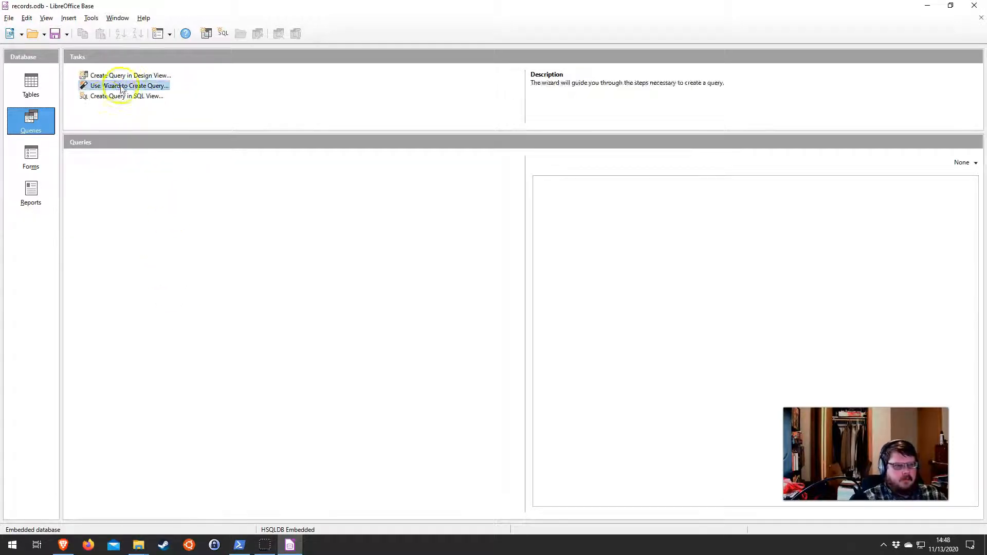
click(38, 161)
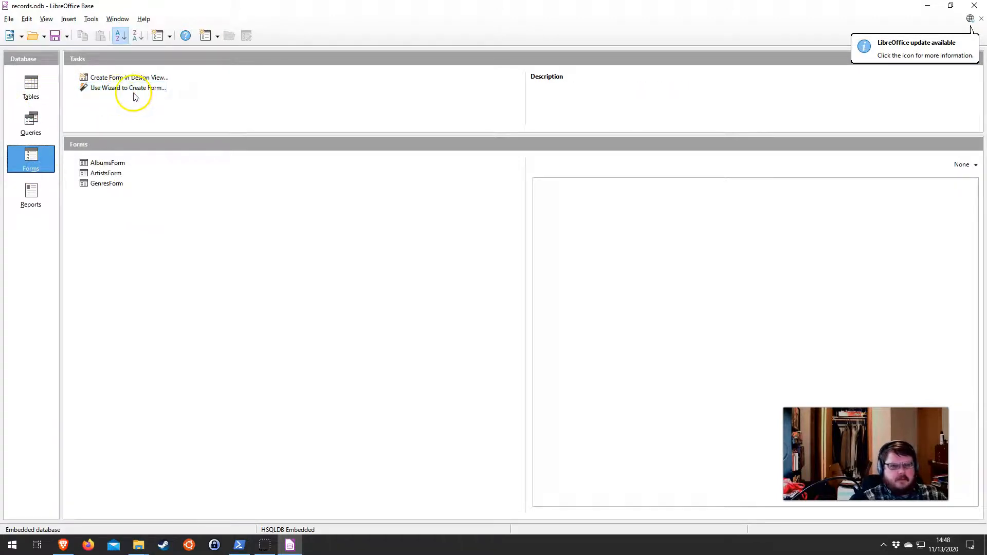
click(951, 54)
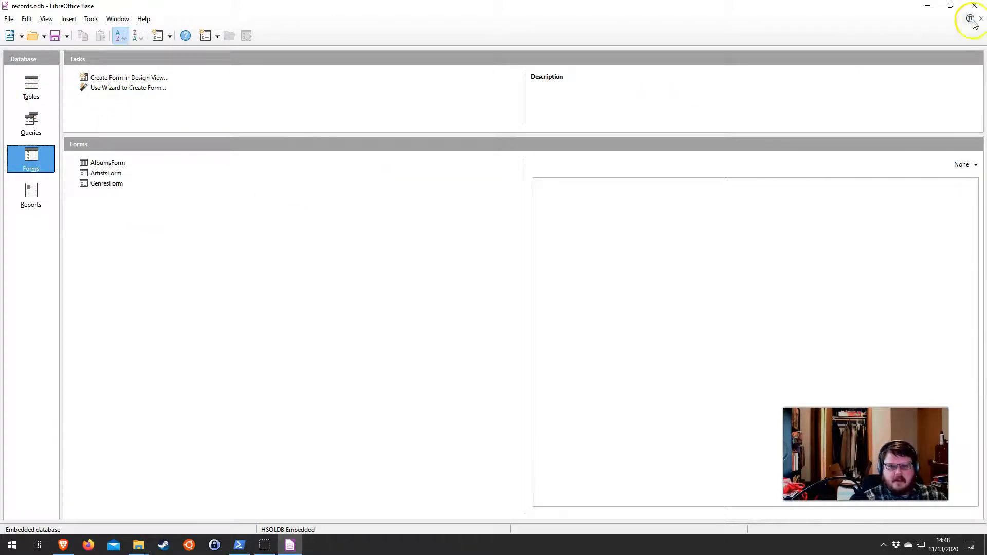
click(36, 126)
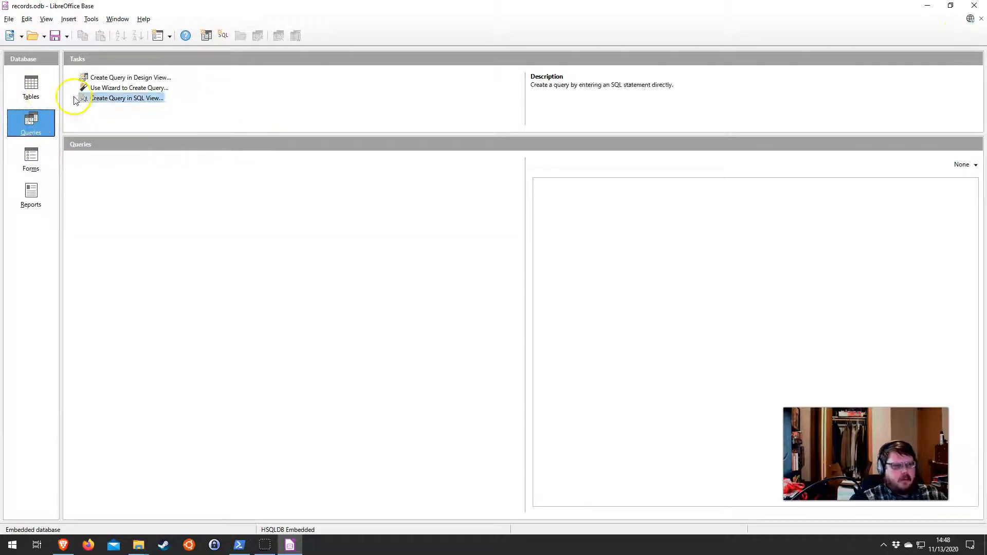
- Create a query in Design View and add the Albums, Artists and Genres tables to it
click(117, 79)
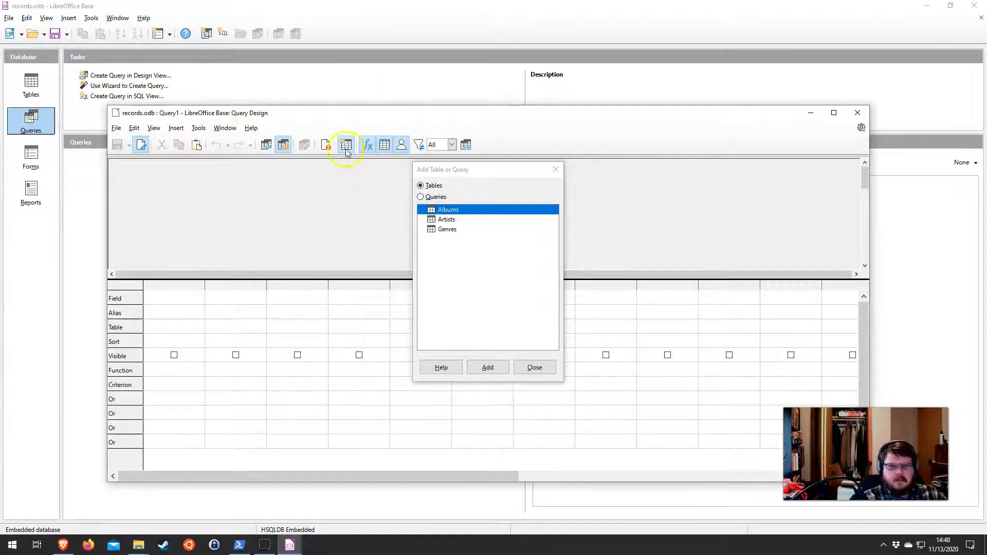
drag(370, 115, 360, 91)
drag(469, 172, 557, 146)
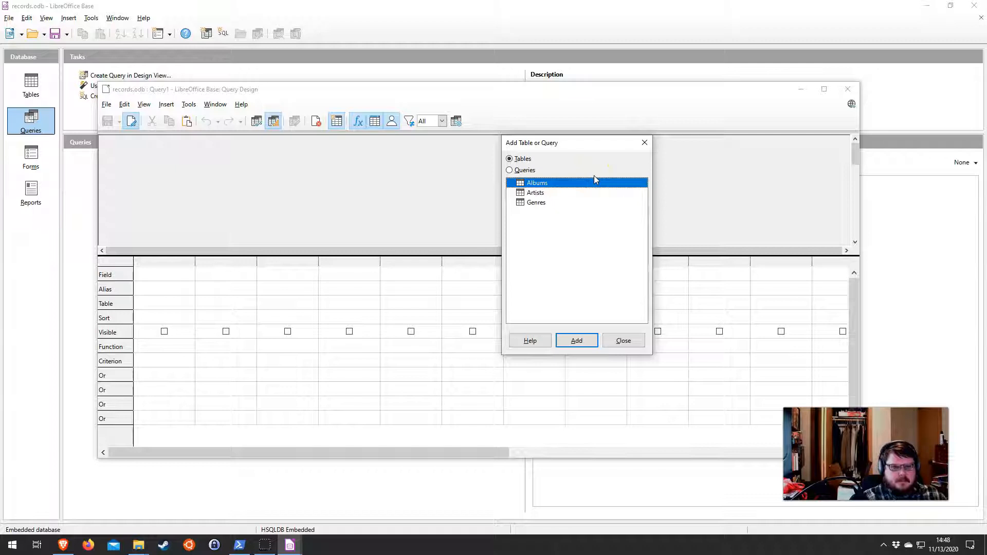
double_click(535, 193)
click(532, 204)
double_click(532, 203)
click(623, 341)
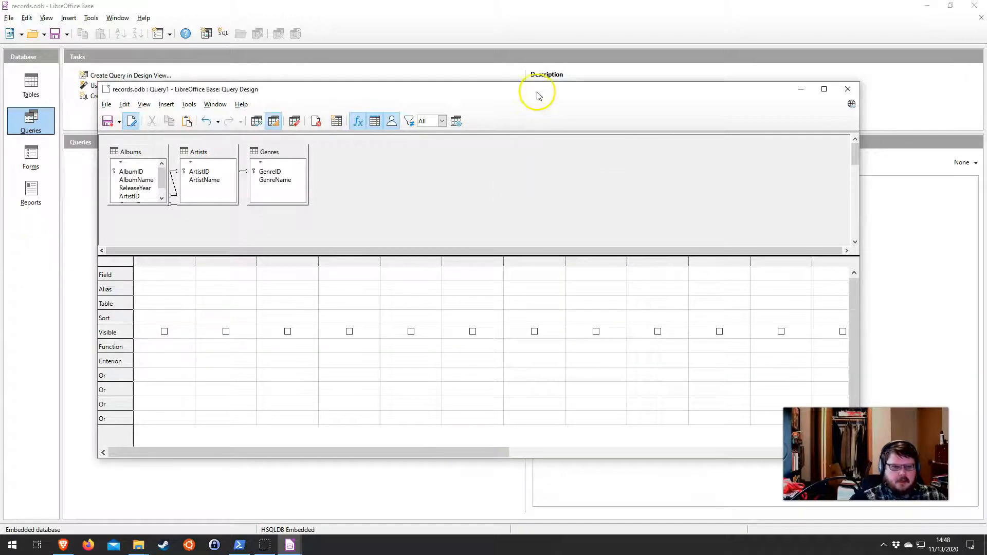
- Maximize the query design, arrange Artists above Genres beside Albums, and lengthen the Albums table to show all its fields
drag(535, 95, 538, 8)
drag(171, 68, 205, 175)
drag(108, 64, 214, 78)
drag(52, 66, 136, 102)
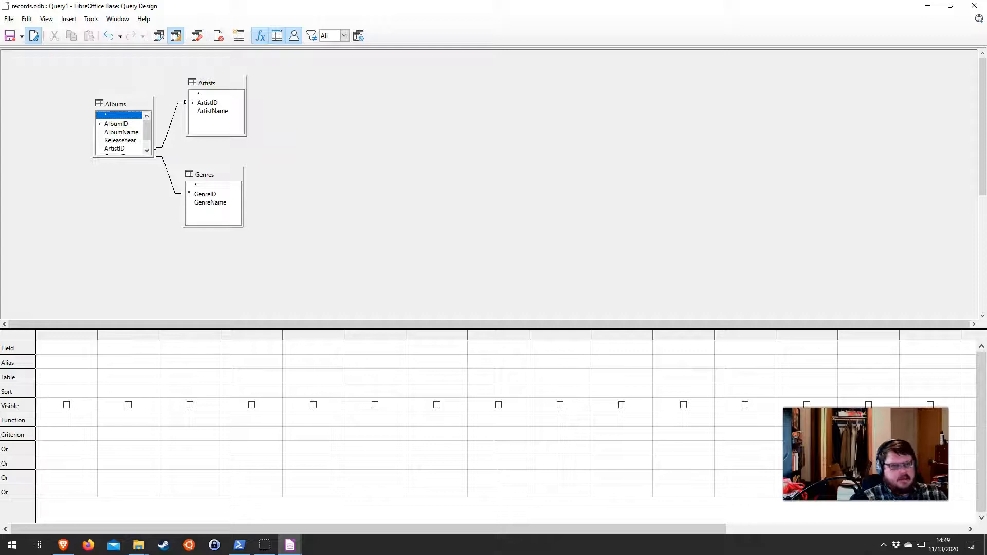
mouse_move(125, 105)
mouse_down()
mouse_move(132, 137)
mouse_move(125, 126)
mouse_move(137, 112)
mouse_up()
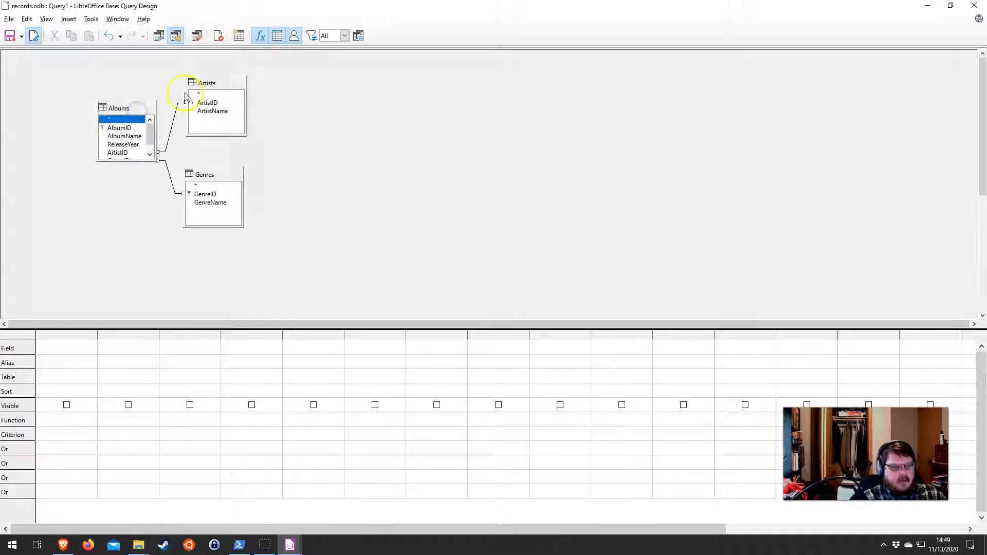
drag(211, 175, 218, 175)
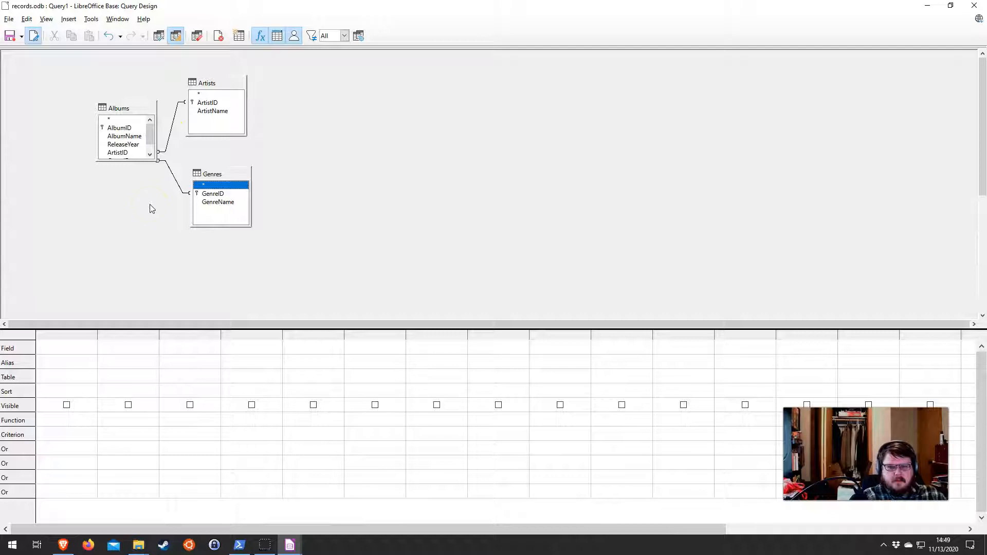
drag(150, 160, 150, 177)
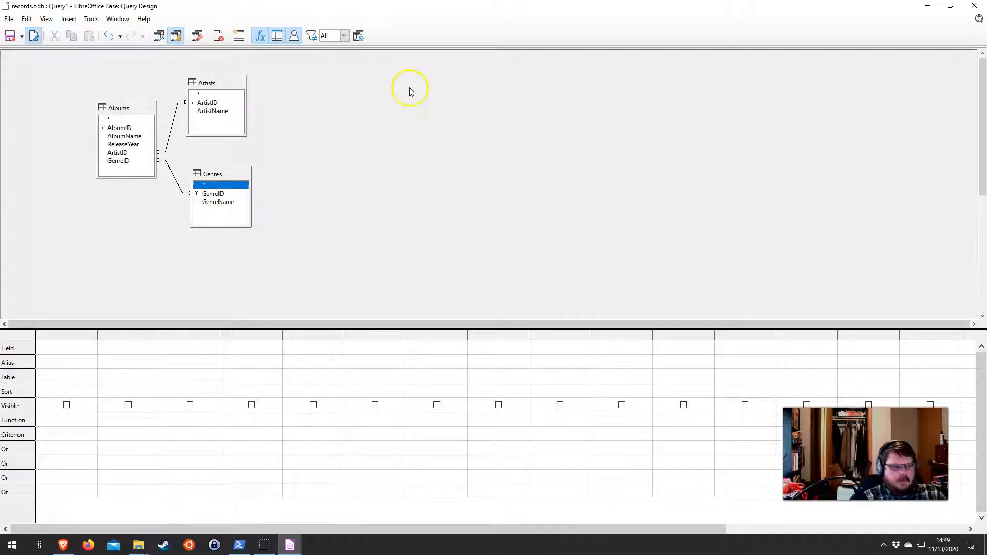
- Add the fields ArtistName, AlbumName, ReleaseYear and GenreName to the query, in that order
double_click(221, 110)
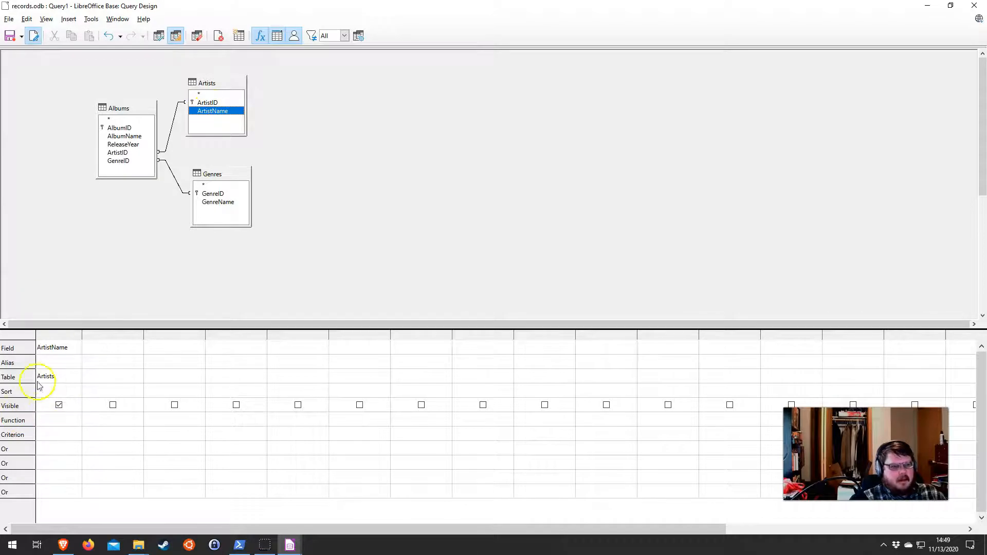
double_click(135, 136)
double_click(134, 145)
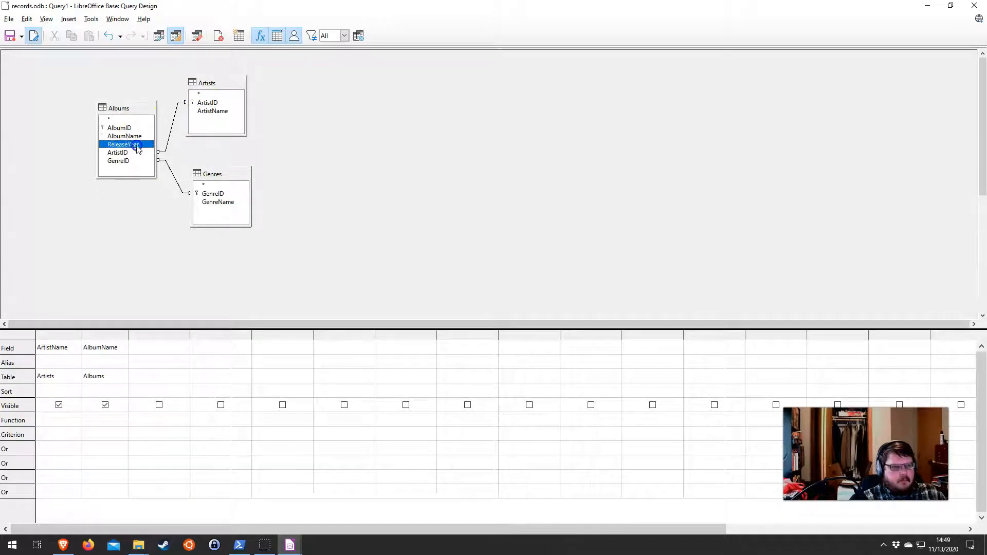
double_click(216, 202)
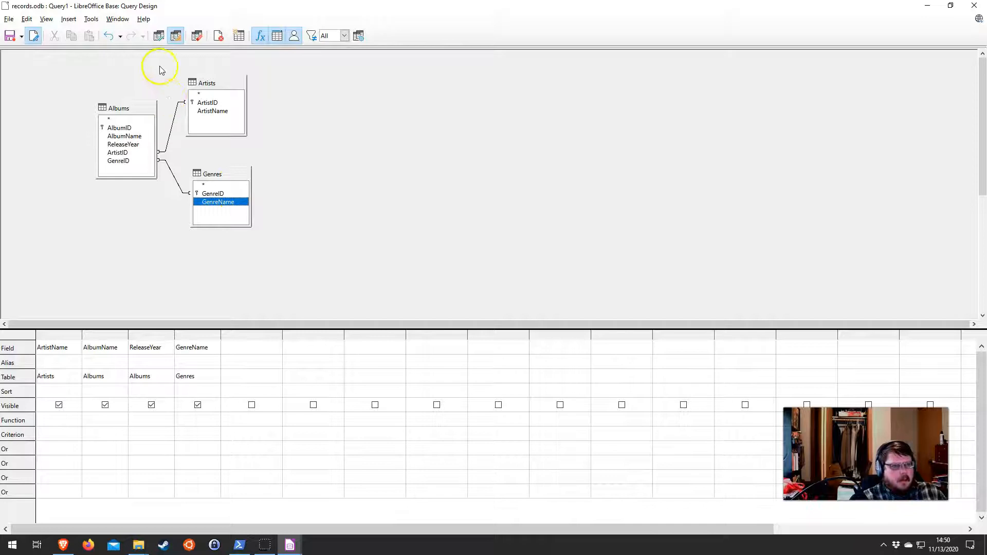
- Examine the SQL statement behind the query and return to the design view
click(176, 35)
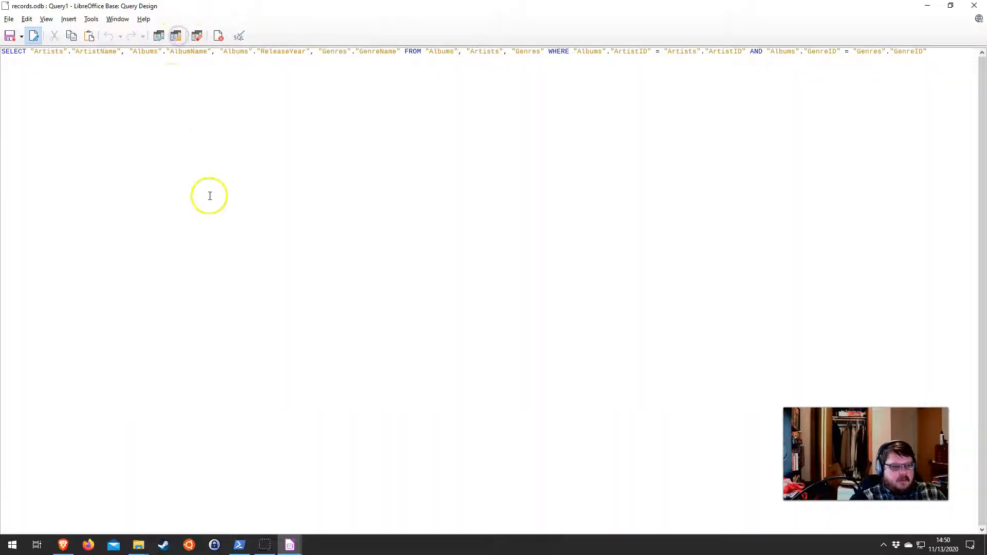
drag(2, 51, 950, 40)
key(ctrl+Home)
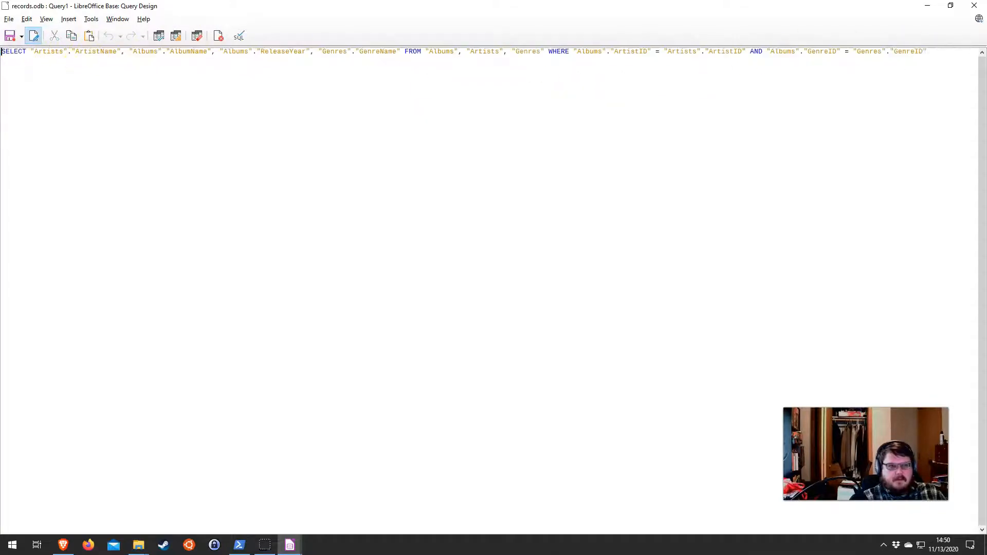
click(176, 36)
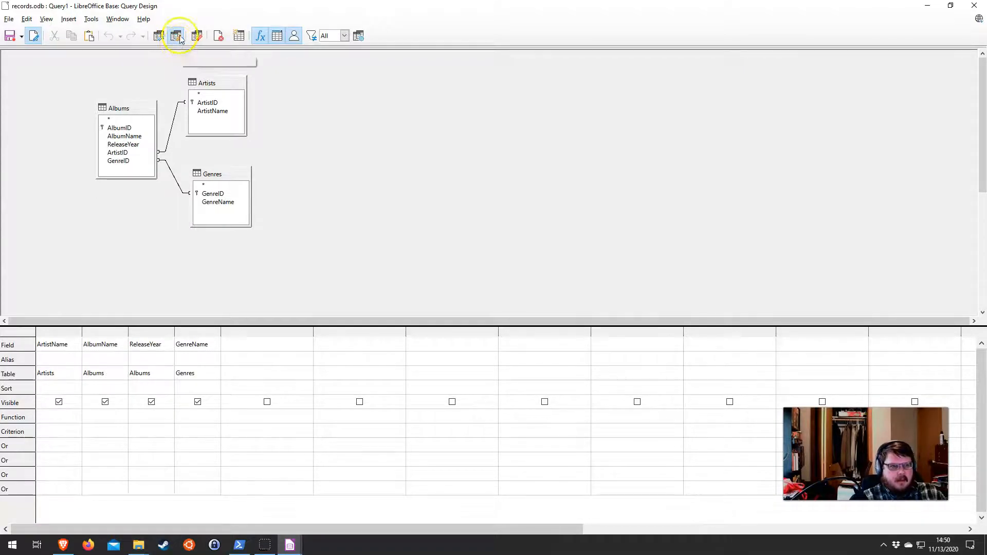
click(177, 36)
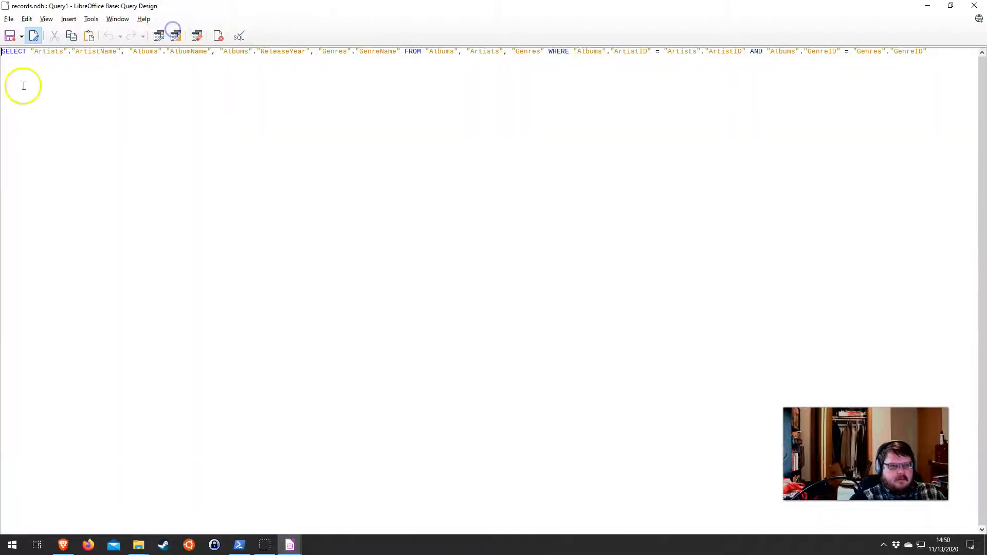
click(173, 36)
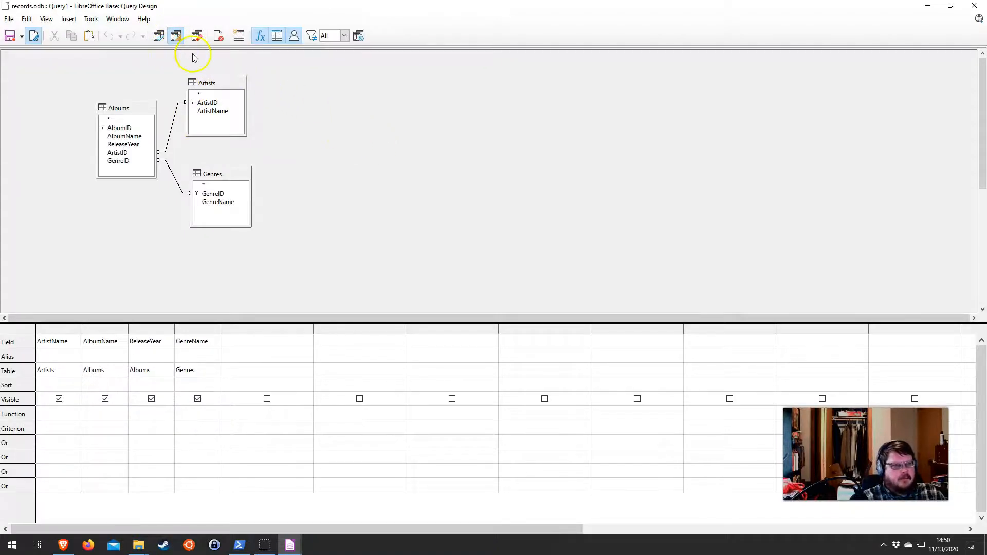
- Run the query, enlarge the results area and look through the returned records
click(159, 39)
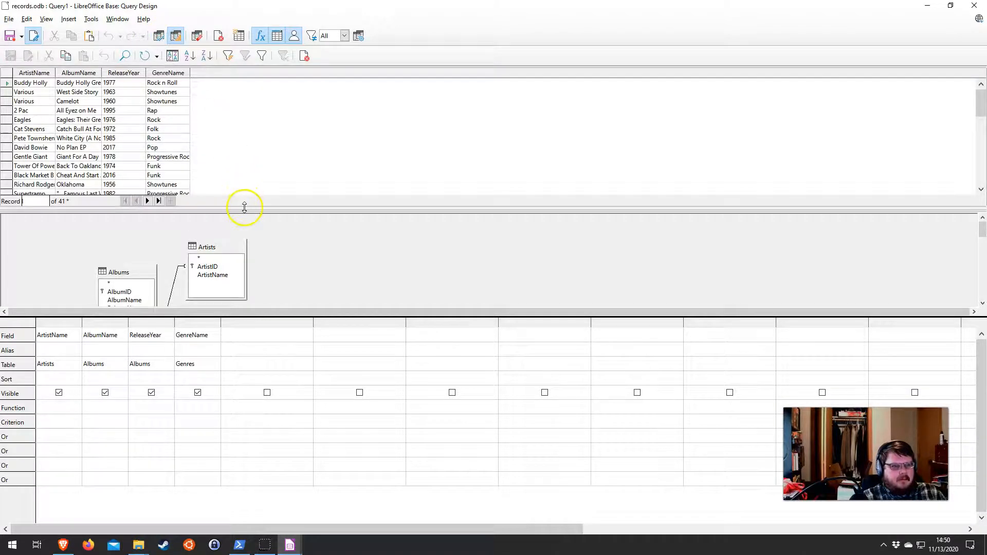
drag(244, 207, 242, 267)
scroll(46, 86, down, 1)
scroll(46, 86, down, 10)
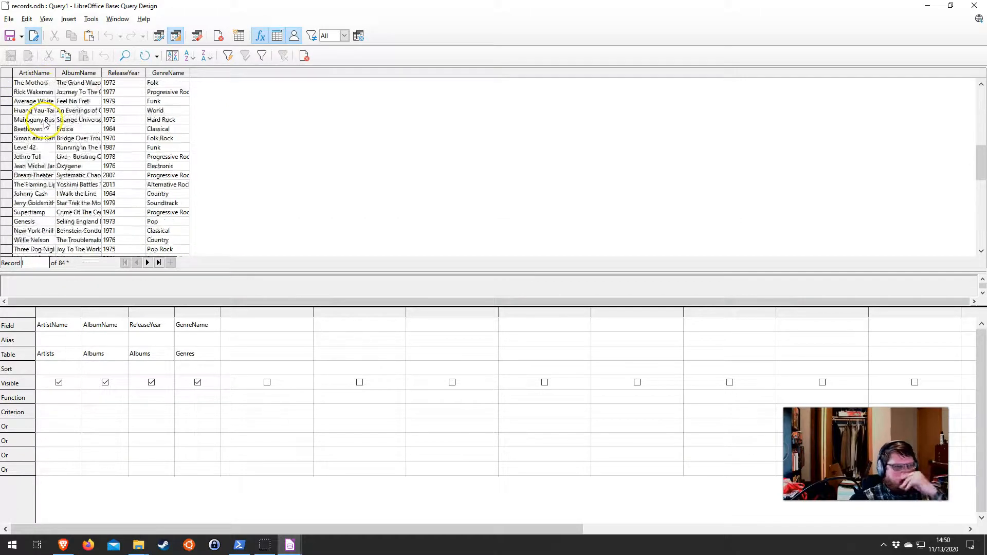
scroll(46, 123, up, 10)
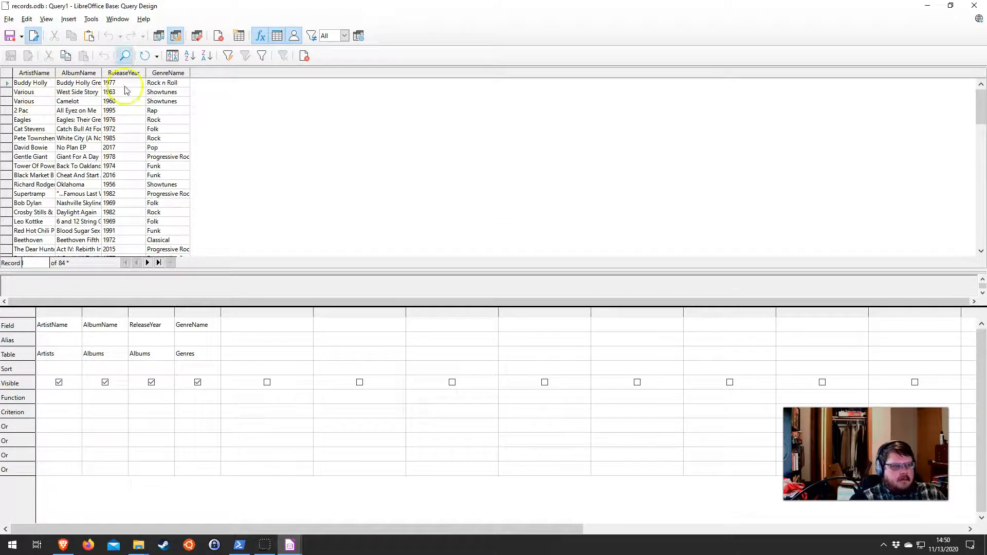
- Sort the query results in ascending order by ArtistName and look through the sorted records
click(190, 57)
scroll(71, 140, down, 5)
scroll(71, 140, down, 15)
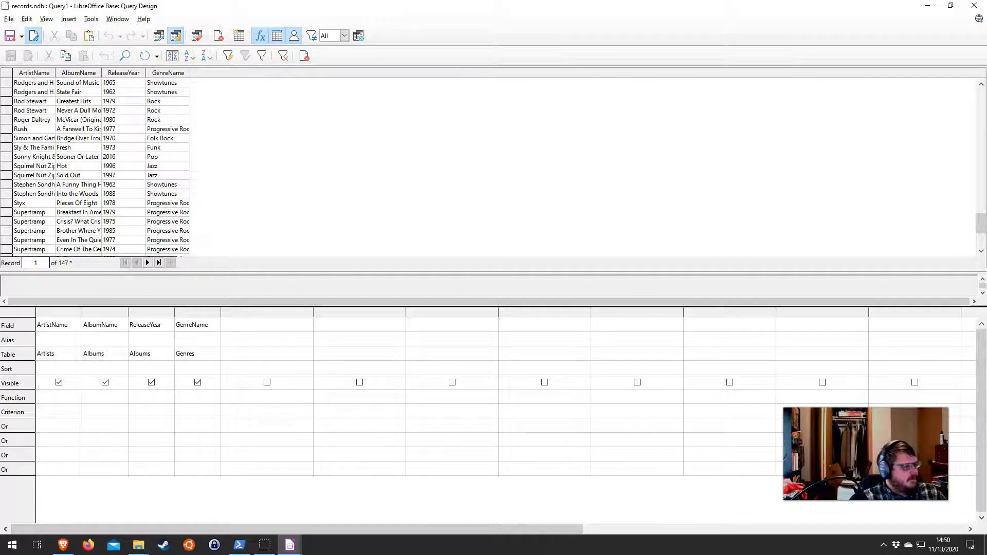
key(alt+Tab)
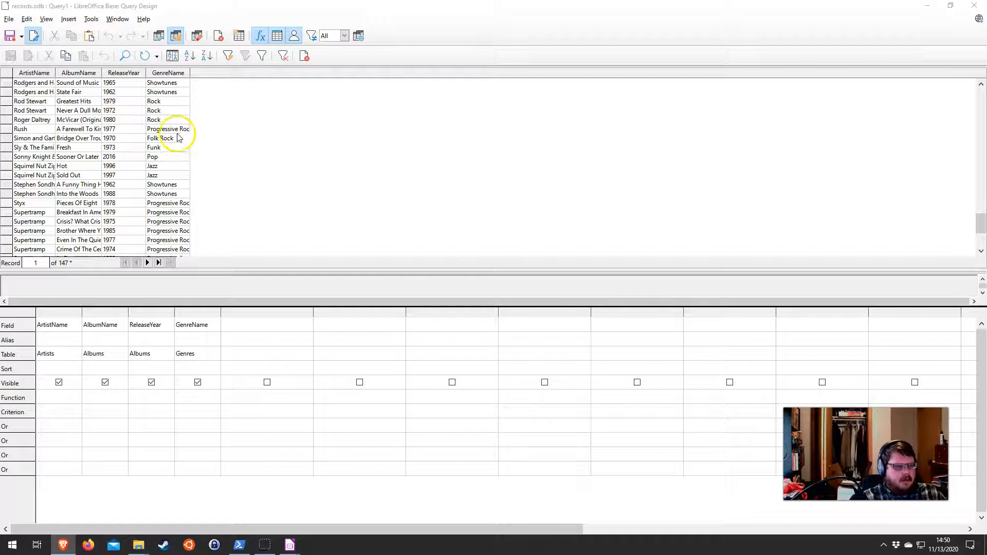
scroll(154, 149, down, 1)
scroll(152, 150, up, 20)
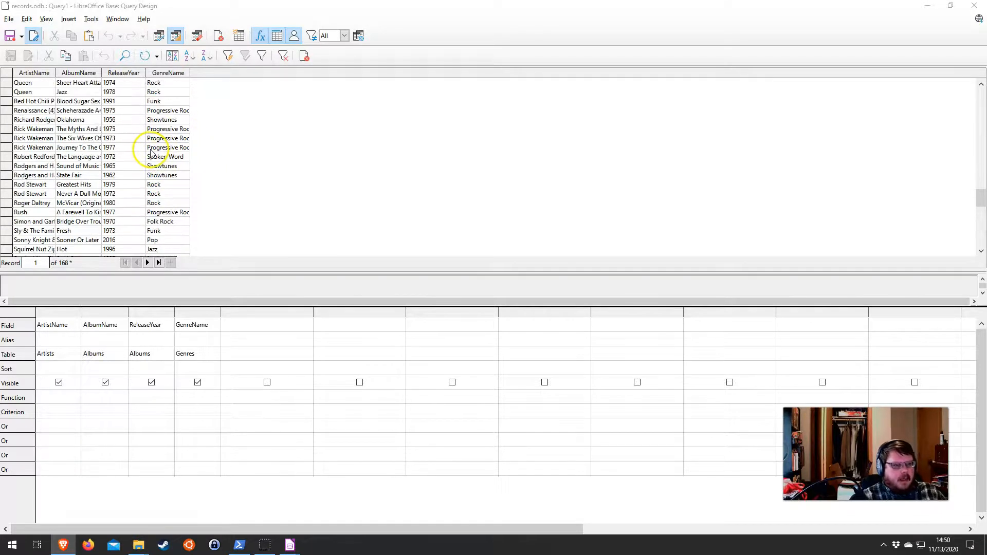
scroll(149, 136, down, 15)
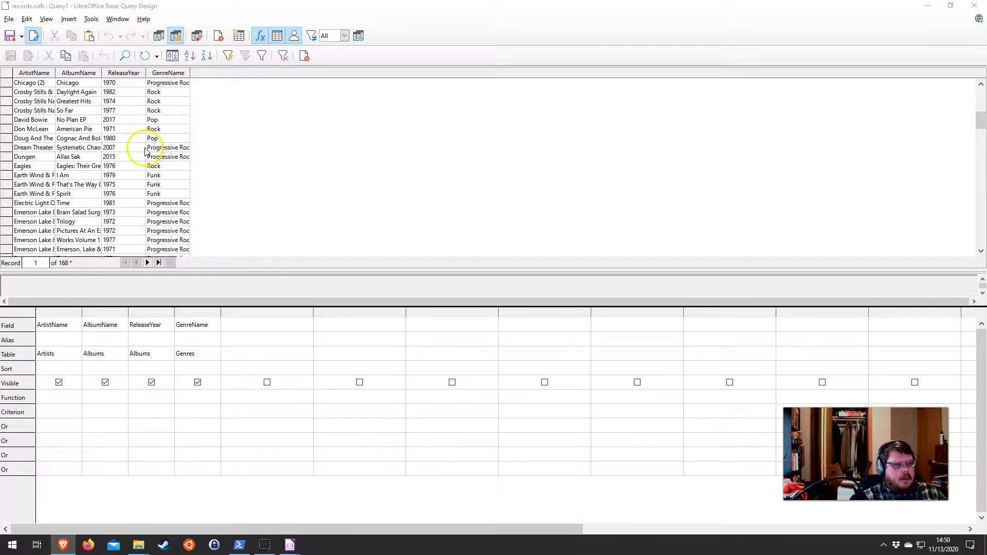
scroll(101, 169, up, 20)
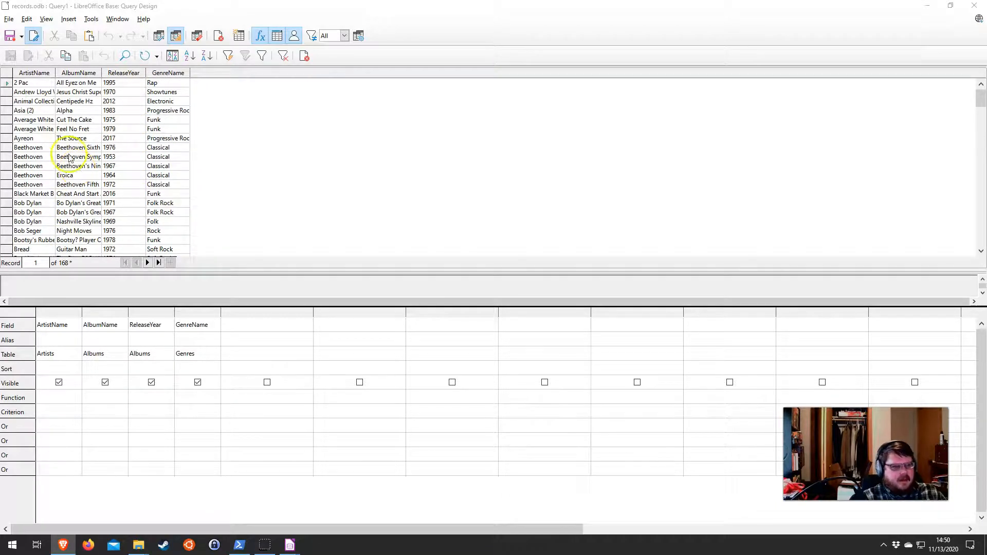
- Fit the widths of the ArtistName, AlbumName, ReleaseYear and GenreName result columns to their contents and look through the records
double_click(55, 72)
double_click(161, 73)
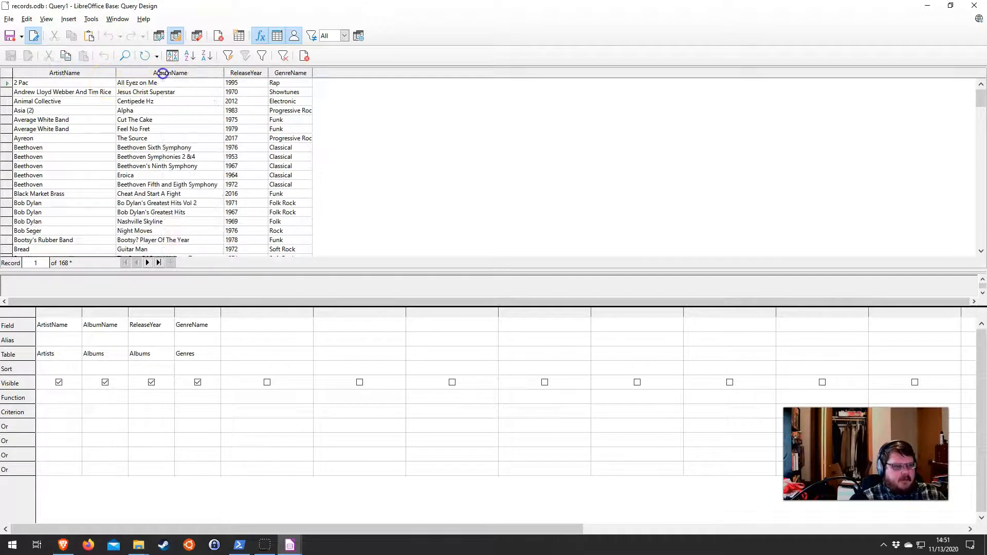
double_click(269, 72)
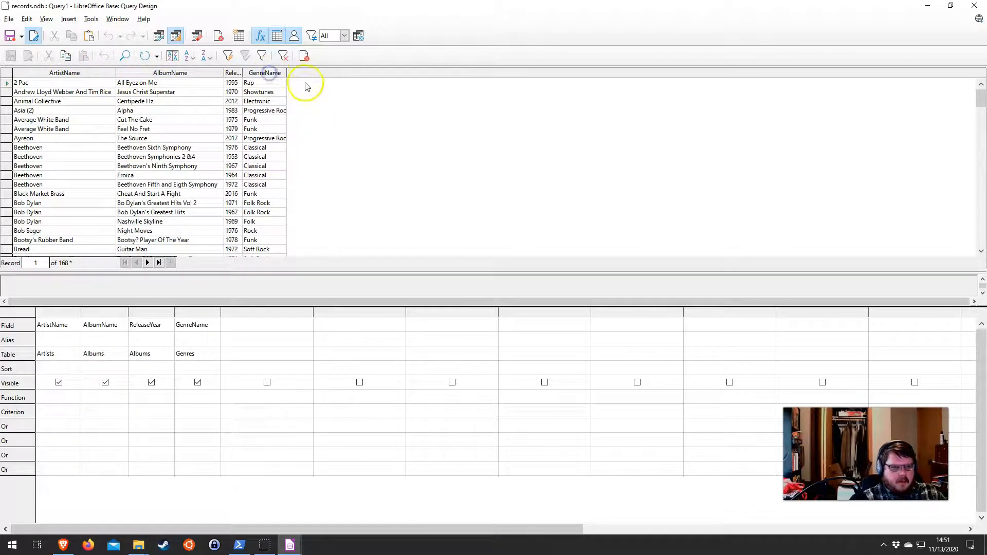
double_click(286, 73)
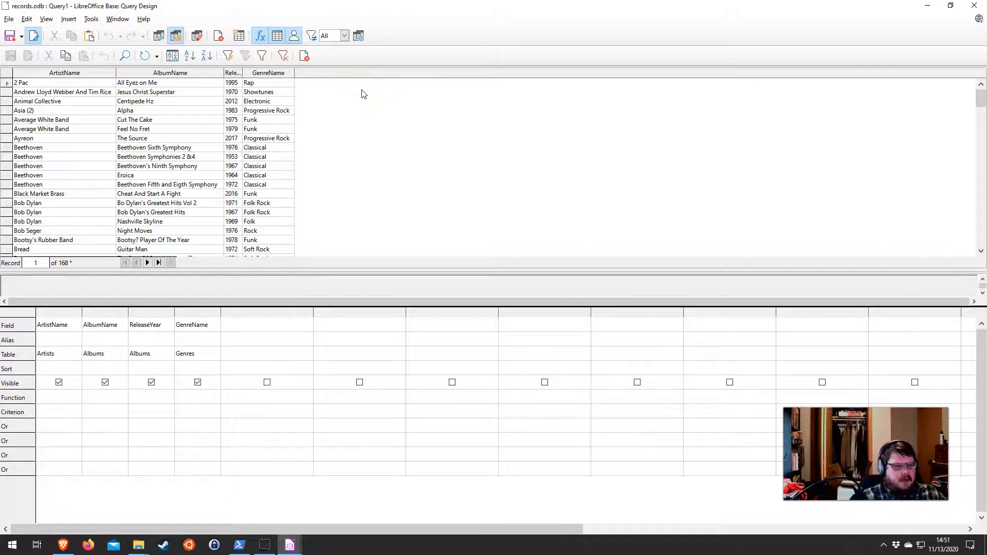
scroll(118, 180, down, 20)
scroll(118, 181, down, 20)
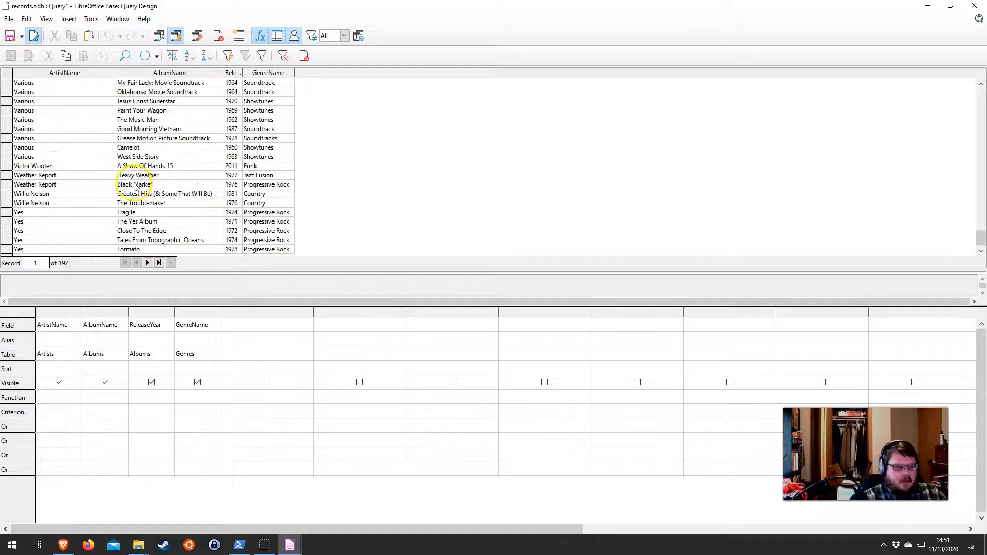
drag(981, 239, 981, 93)
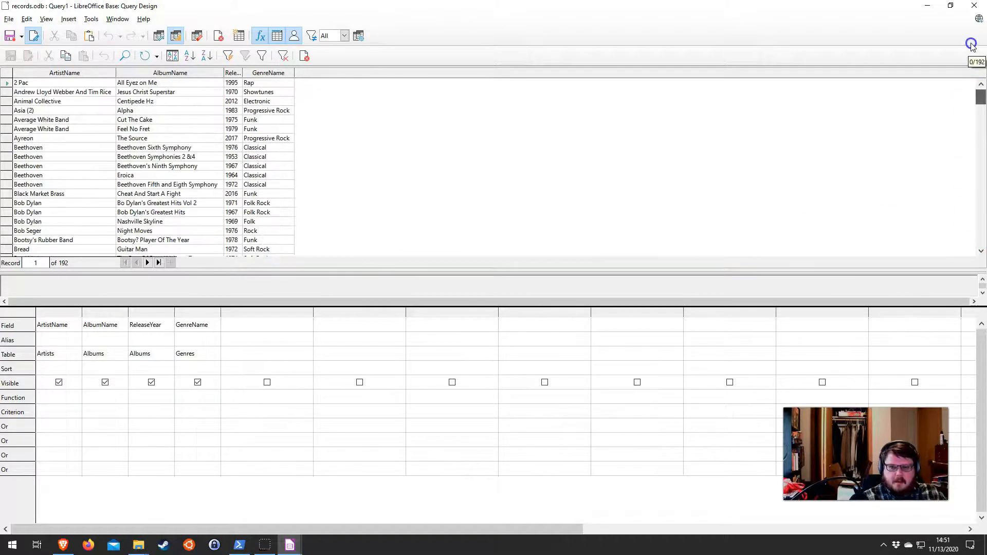
- Save the query as ArtistQuery and close its design window
click(9, 36)
text(ArtistQuery)
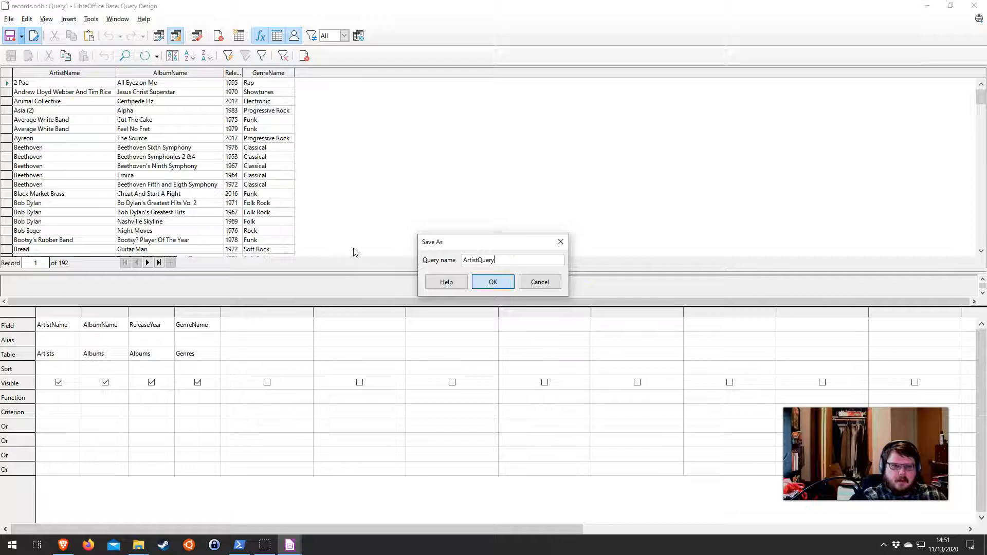
key(Return)
scroll(26, 125, down, 6)
scroll(26, 126, down, 4)
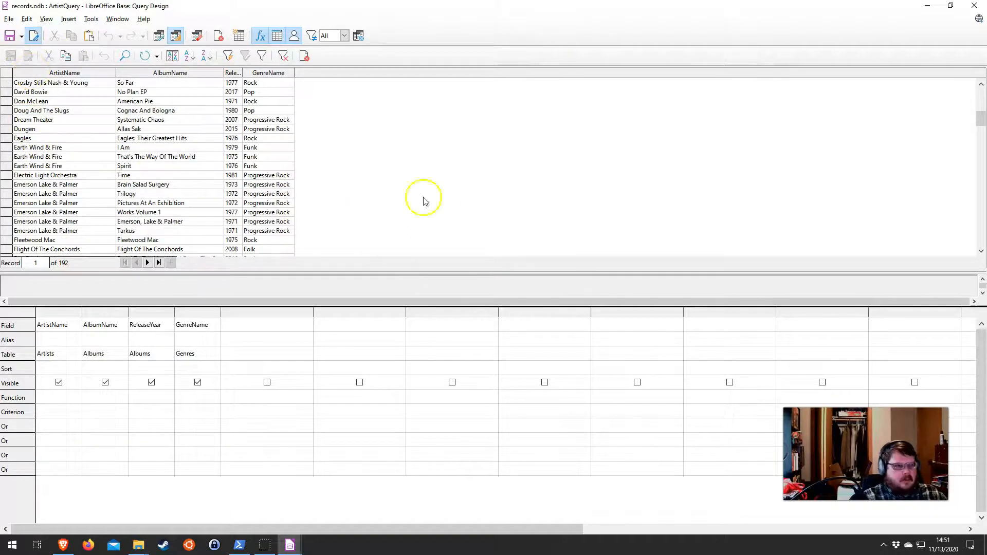
drag(856, 8, 753, 76)
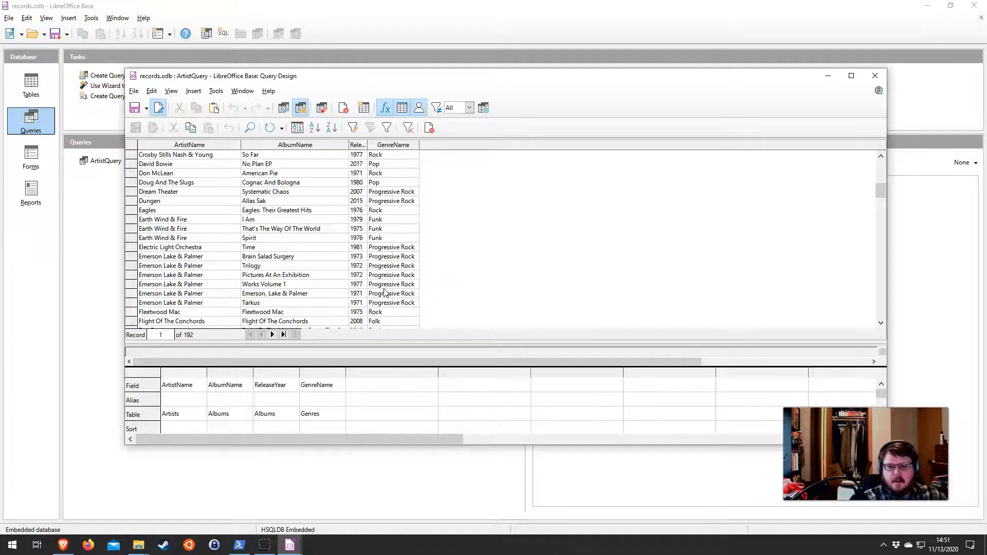
click(873, 77)
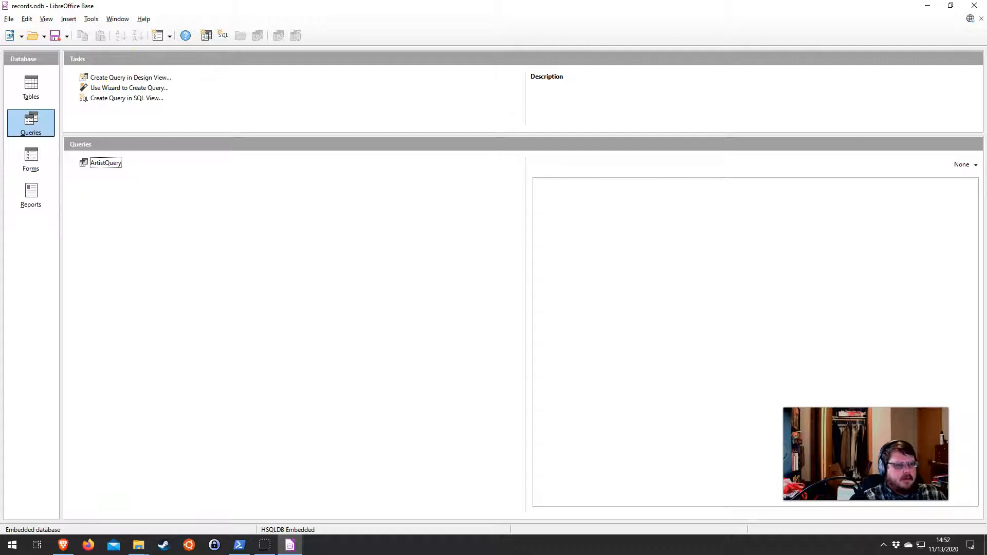
- Create a new query in design view with the Albums, Artists and Genres tables and maximize its window
click(135, 78)
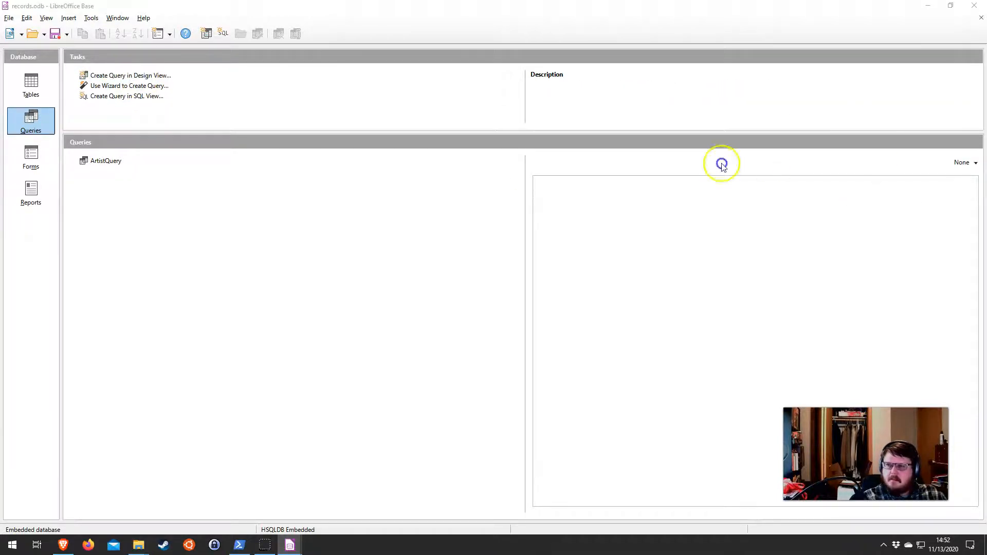
drag(565, 213, 279, 187)
click(257, 227)
click(256, 234)
click(254, 243)
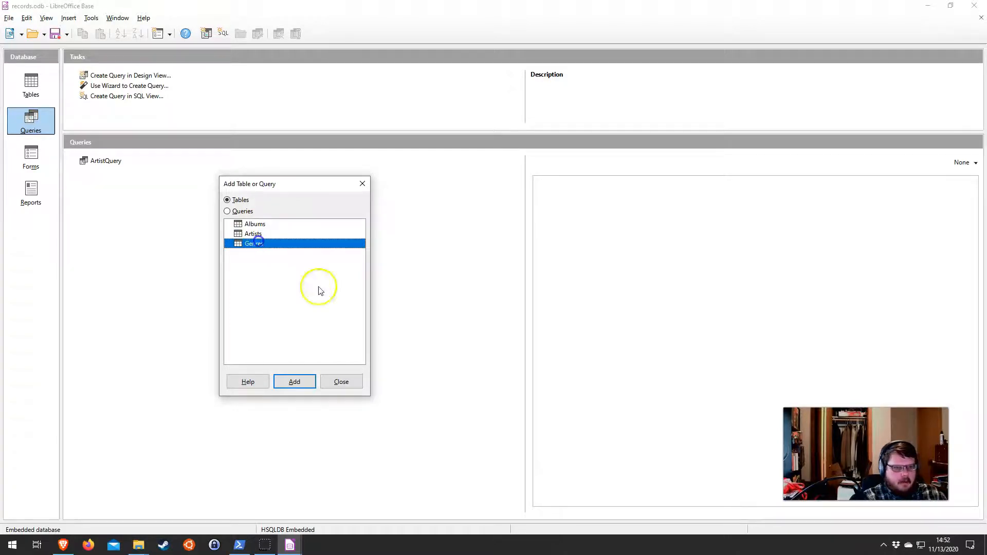
click(342, 382)
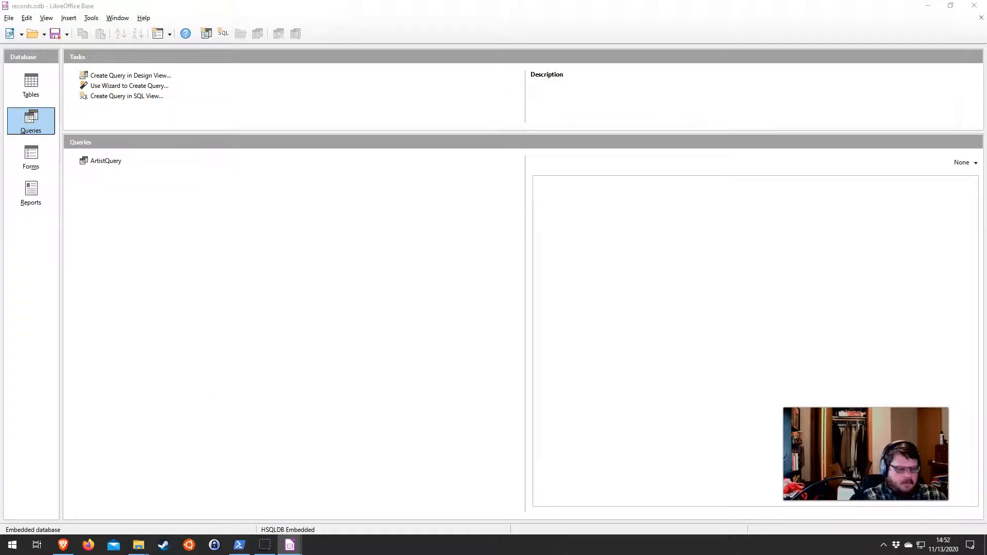
key(super+Left)
key(super+Left)
key(super+Up)
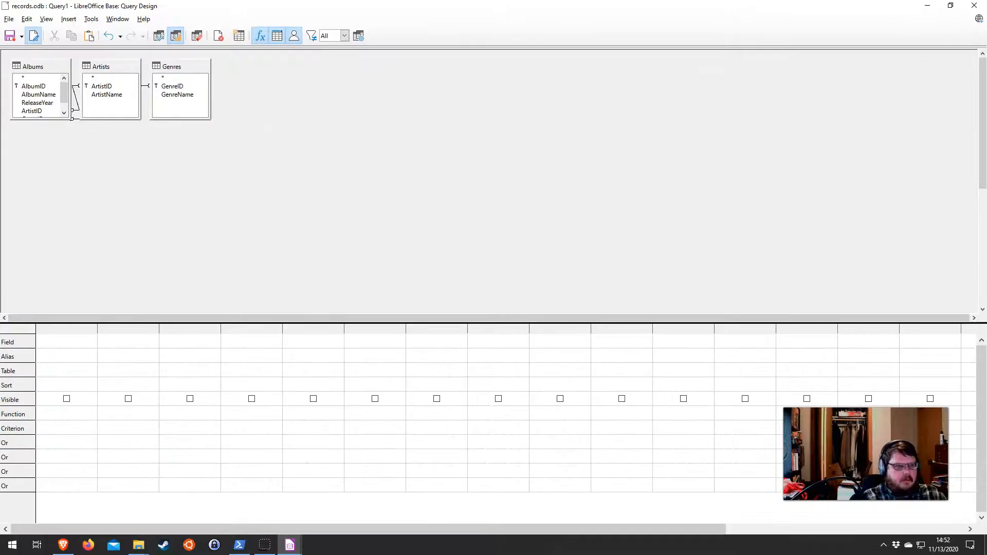
- Rearrange the tables with Artists above Genres and Albums beside them so the relationship lines are clear
drag(162, 77, 175, 154)
drag(107, 70, 180, 81)
drag(40, 62, 95, 96)
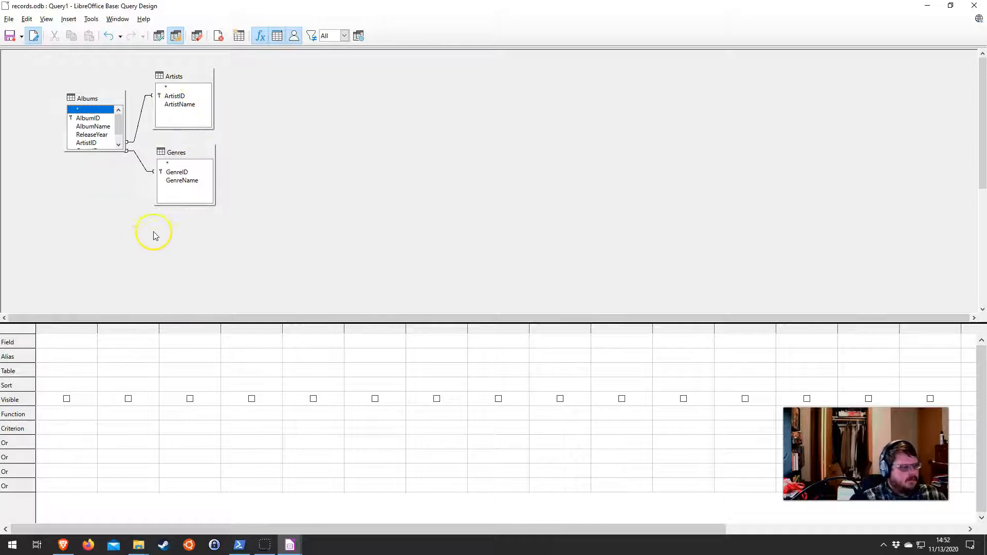
- Add the fields ArtistName, AlbumName, ReleaseYear and GenreName to the new query, in that order
click(185, 106)
double_click(185, 106)
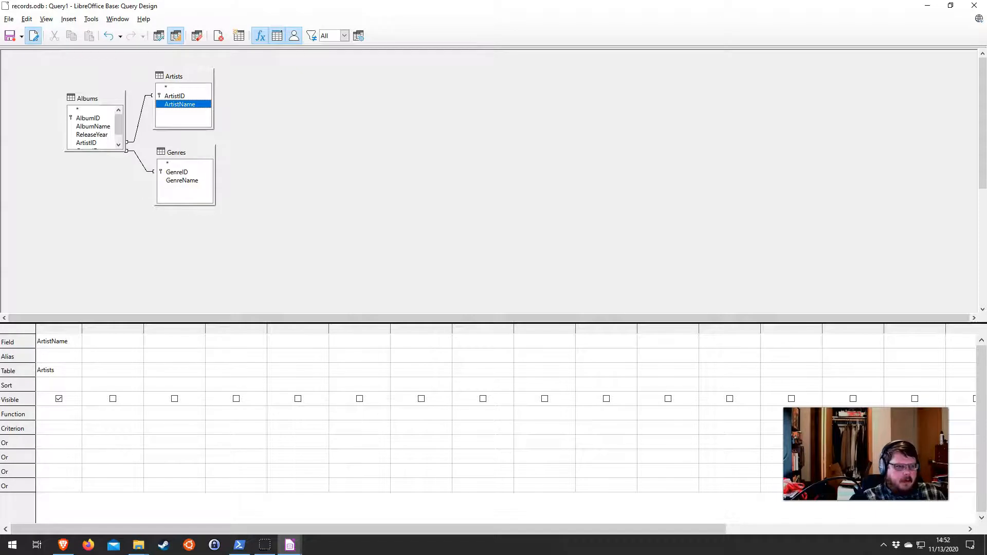
double_click(99, 127)
double_click(93, 134)
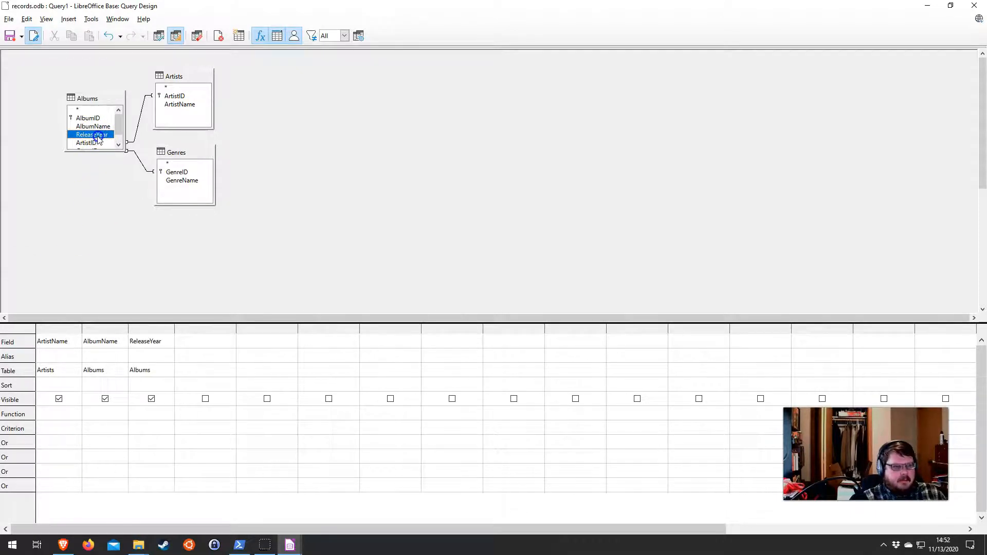
double_click(183, 181)
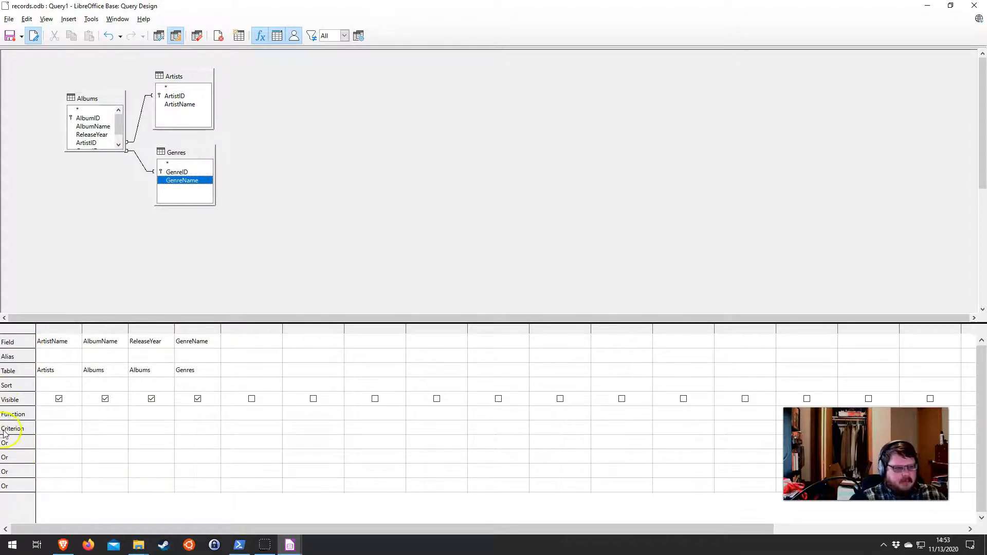
- Set the ArtistName criterion to 'Bob Dylan' and run the query
click(44, 427)
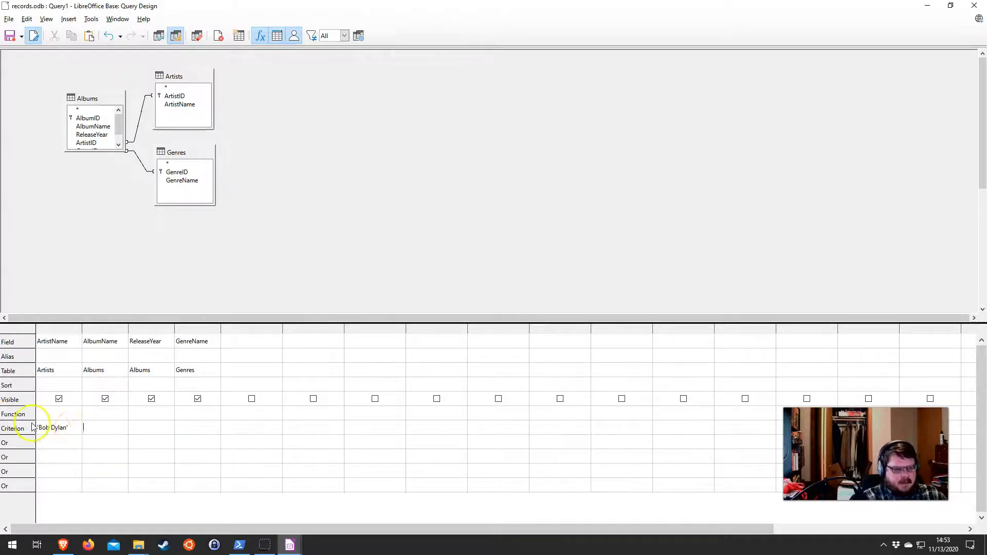
click(87, 427)
click(158, 37)
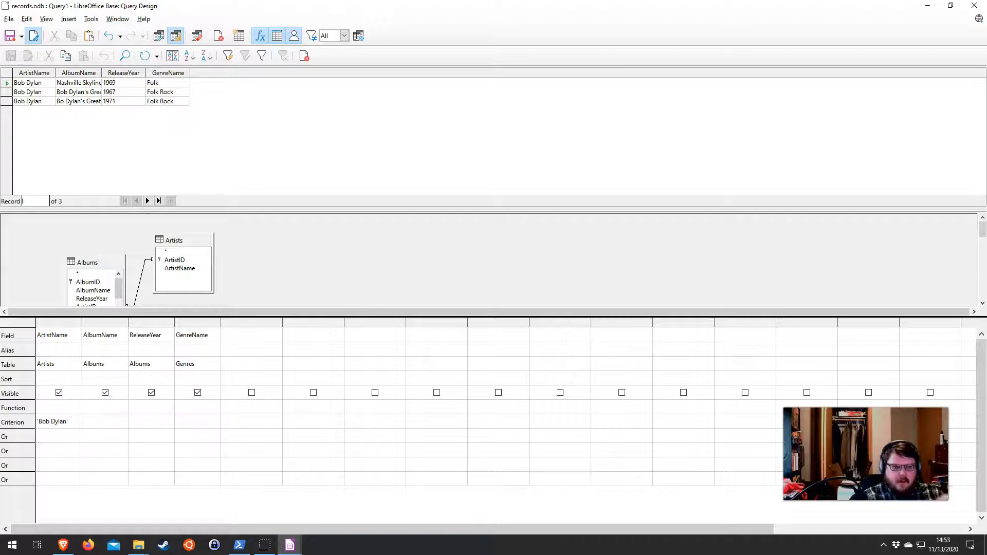
- Save the filtered query as Dylan Query and close its design window
click(10, 35)
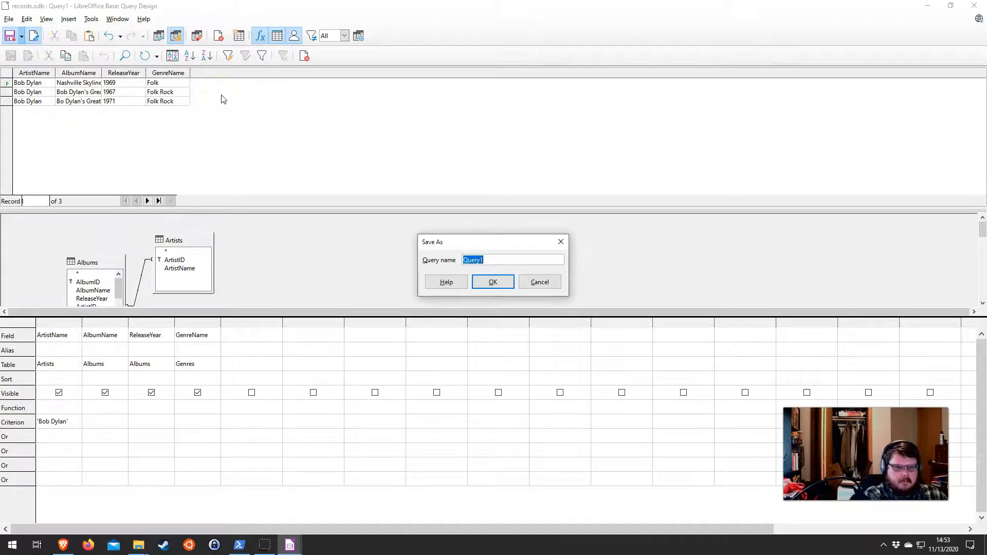
text(Dylan Query)
key(Return)
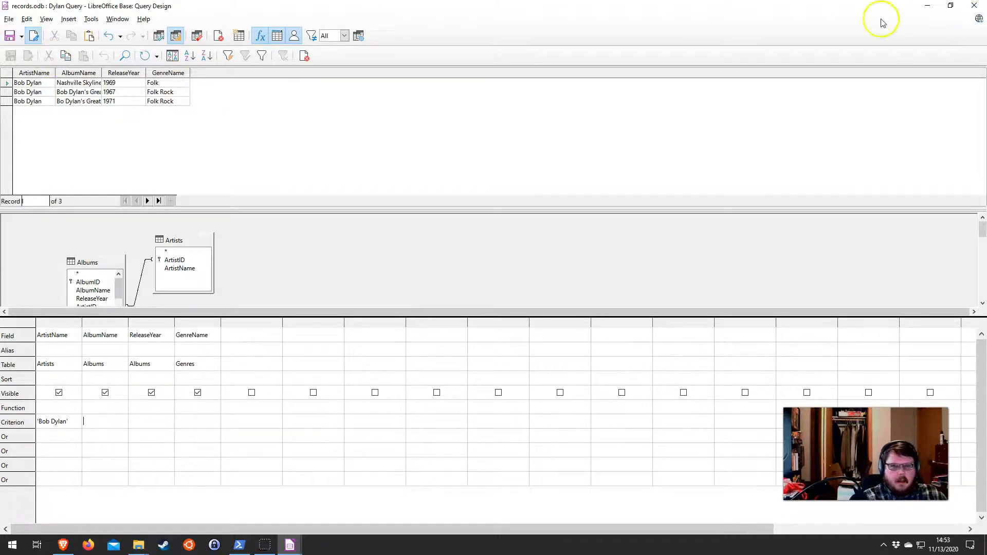
click(305, 56)
click(122, 236)
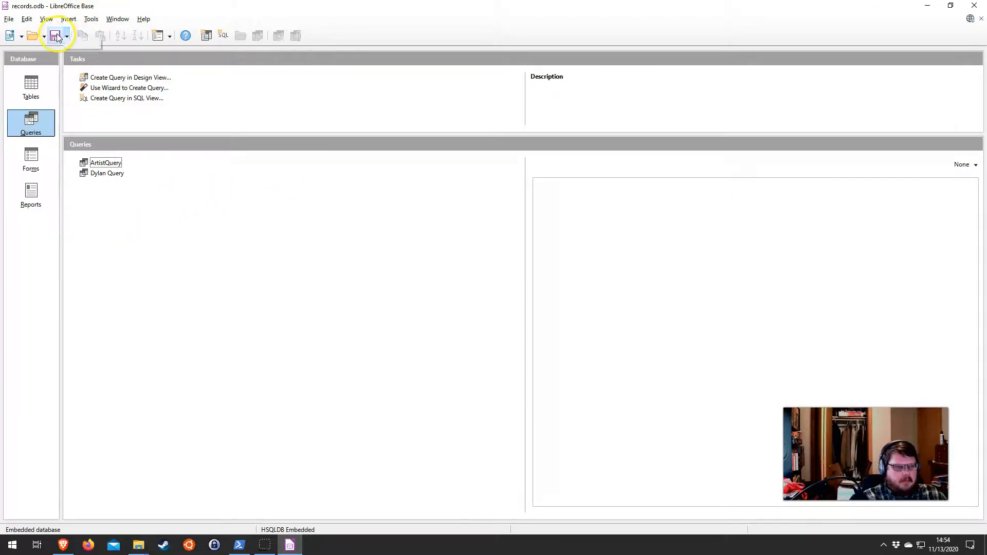
- Create another query in design view and add the Albums, Artists and Genres tables to it
click(116, 87)
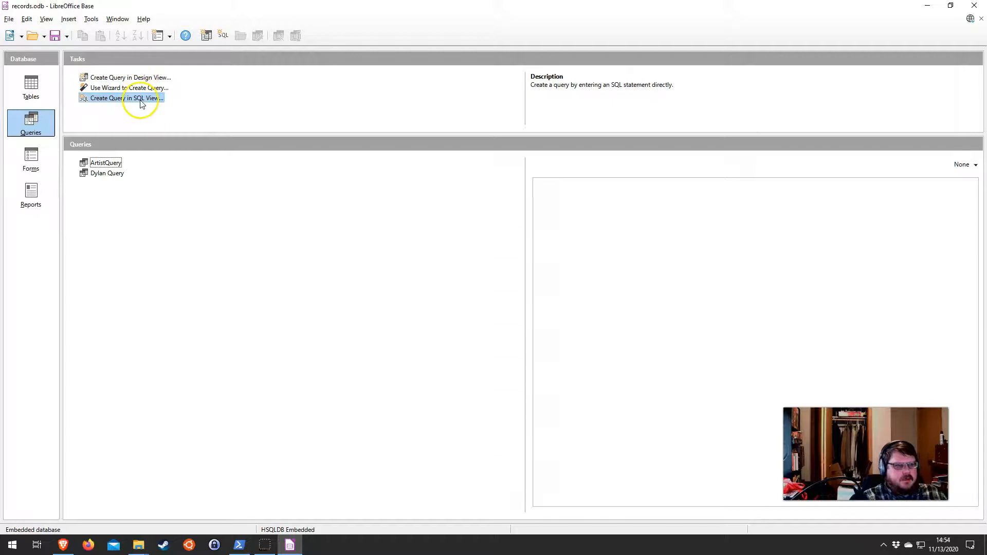
click(138, 78)
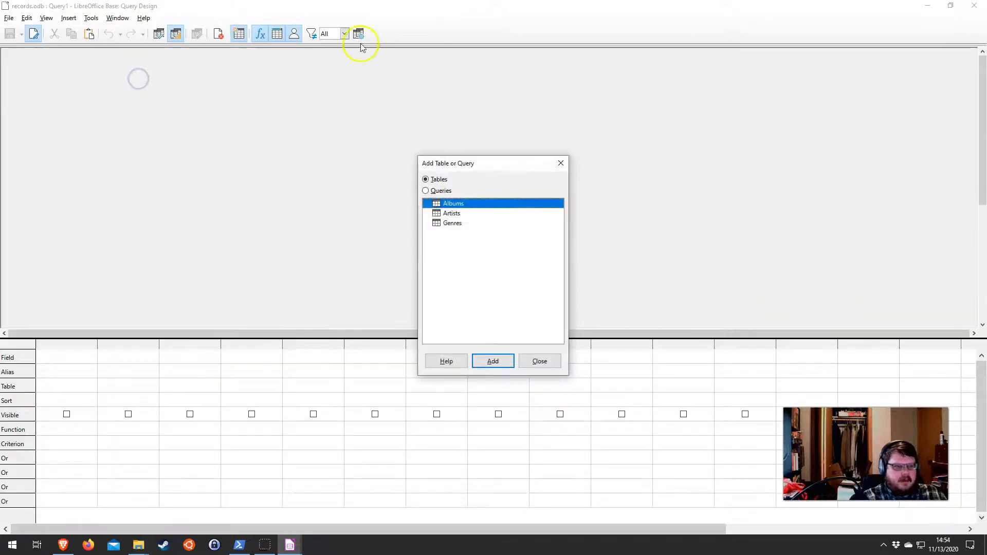
click(493, 361)
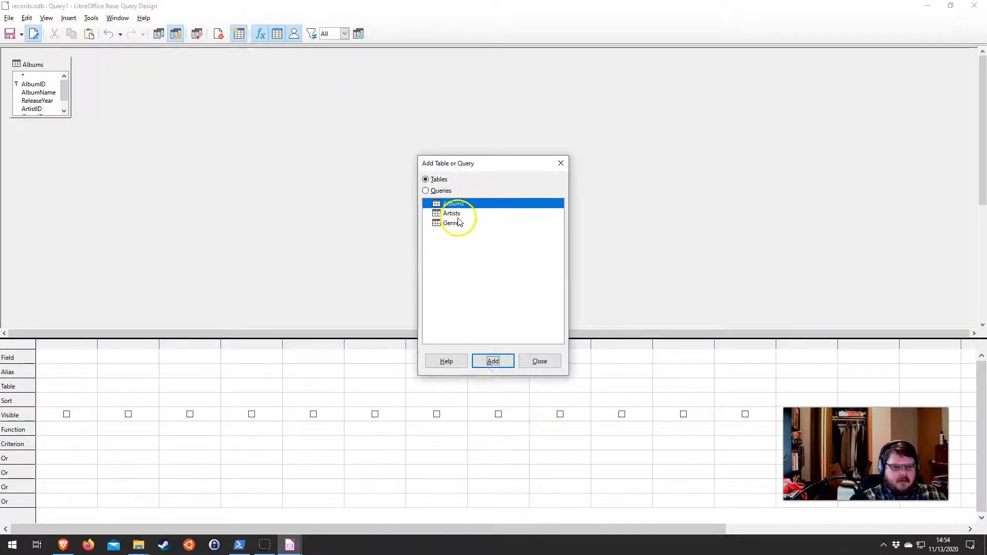
double_click(451, 213)
double_click(453, 222)
click(537, 361)
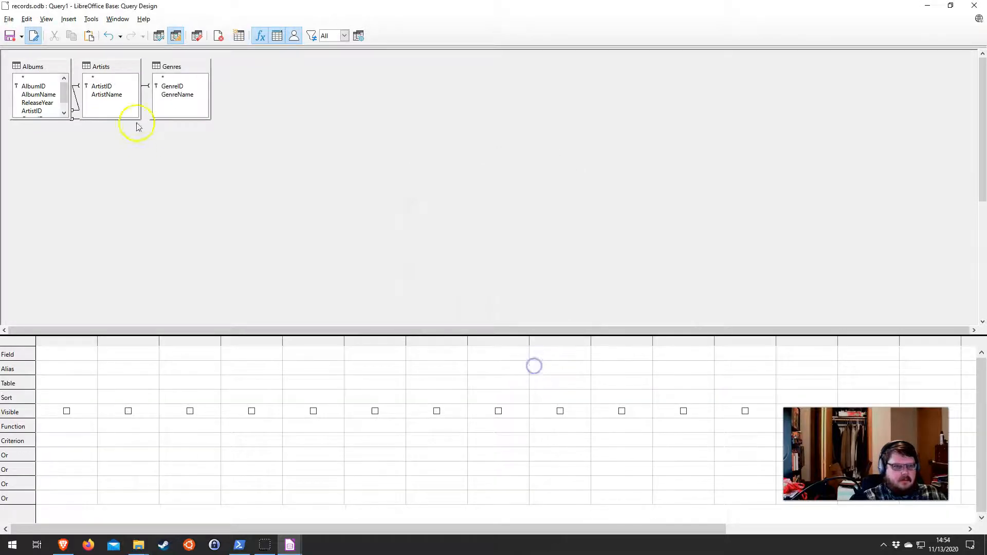
- Spread out the three tables, placing Genres below Artists and Albums beside them
drag(164, 76, 178, 170)
drag(125, 65, 205, 82)
drag(57, 65, 120, 114)
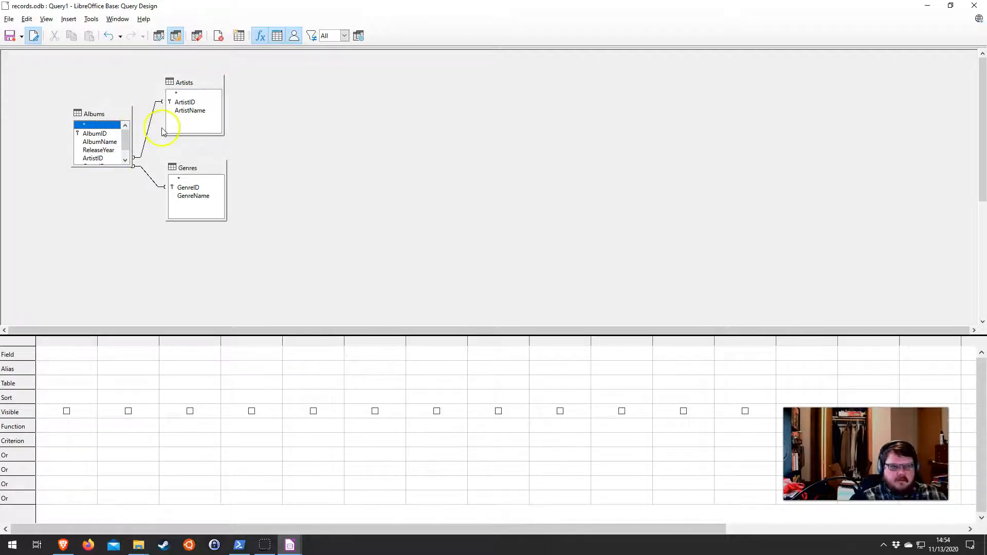
- Add ArtistName, AlbumName, ReleaseYear and GenreName as the query's output fields, in that order
double_click(190, 110)
double_click(100, 142)
double_click(99, 150)
double_click(193, 196)
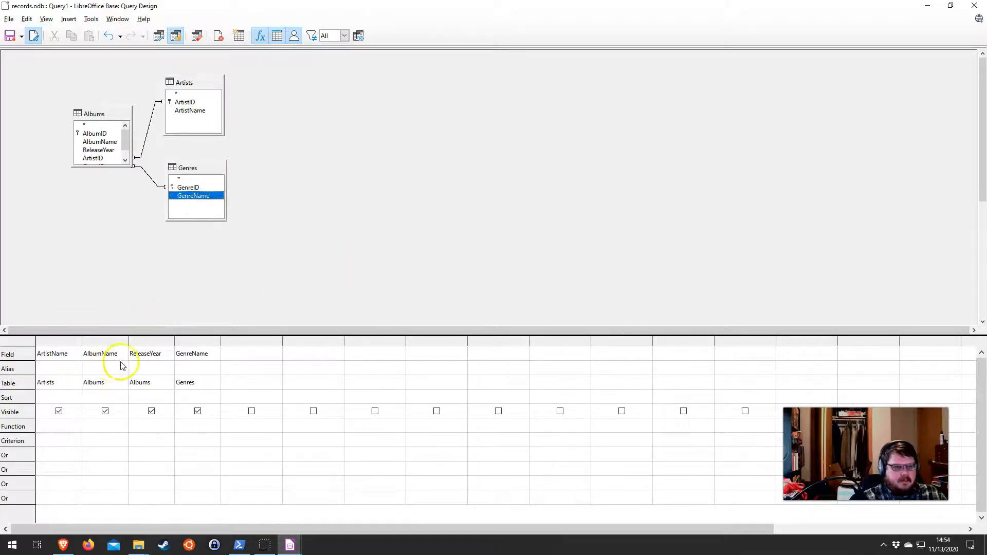
- Set the ArtistName criterion to the parameter :EnterArtistName and widen that column to show the whole entry
click(59, 444)
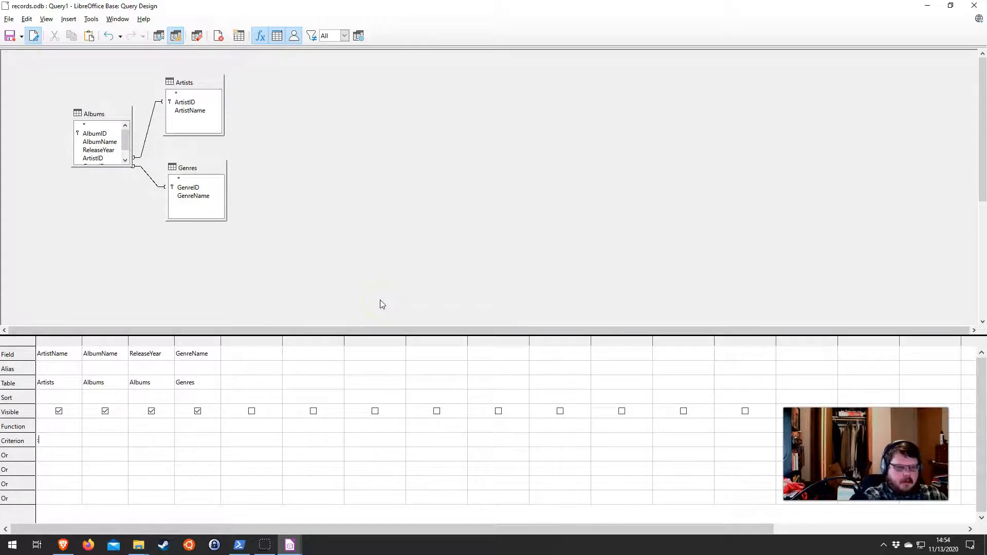
text(:EnterArtistName)
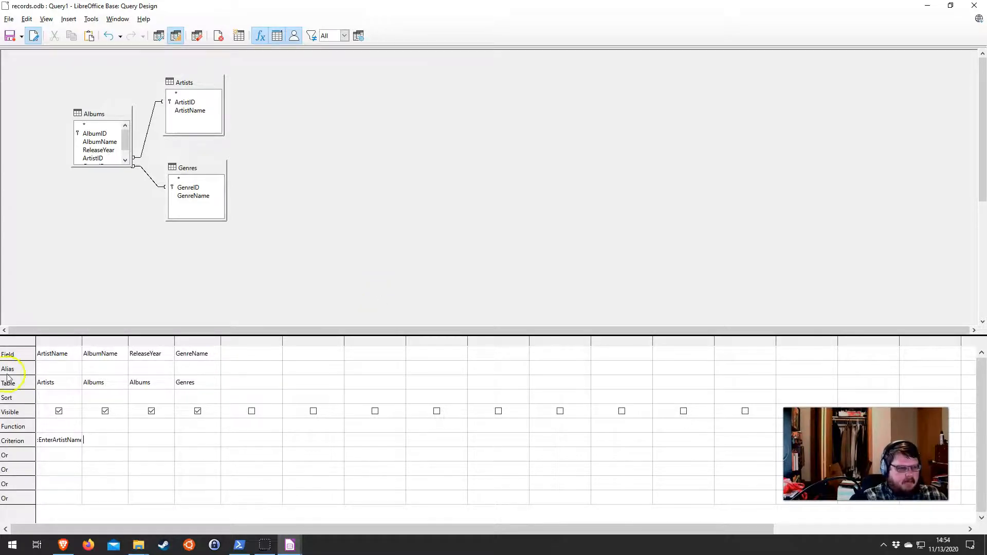
drag(81, 341, 114, 341)
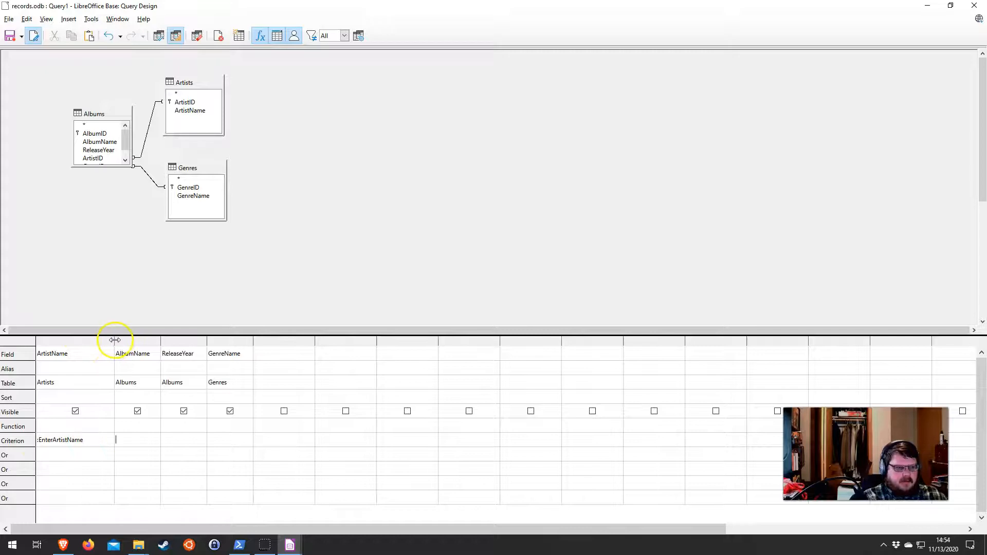
drag(115, 340, 102, 339)
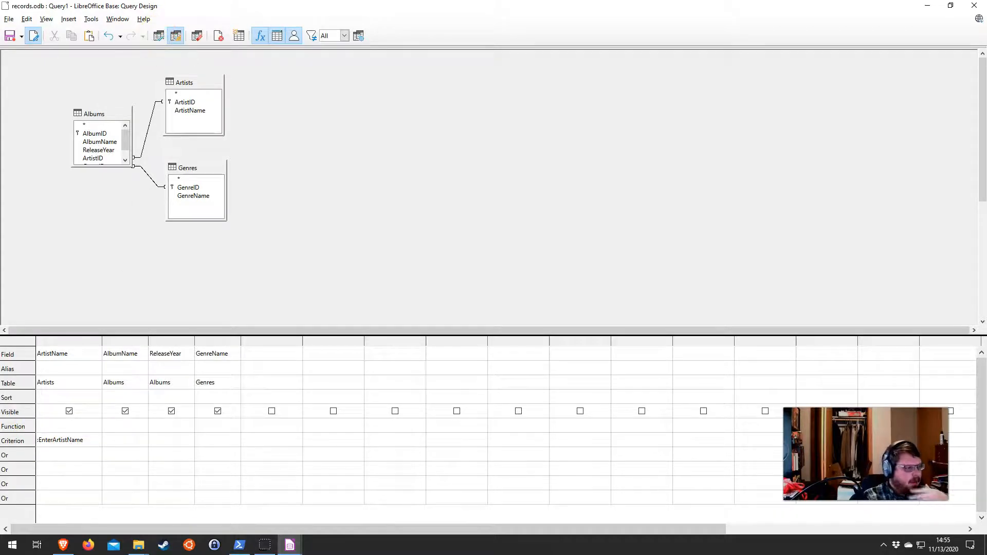
- Run the parameter query with Led Zeppelin as the EnterArtistName value
click(159, 36)
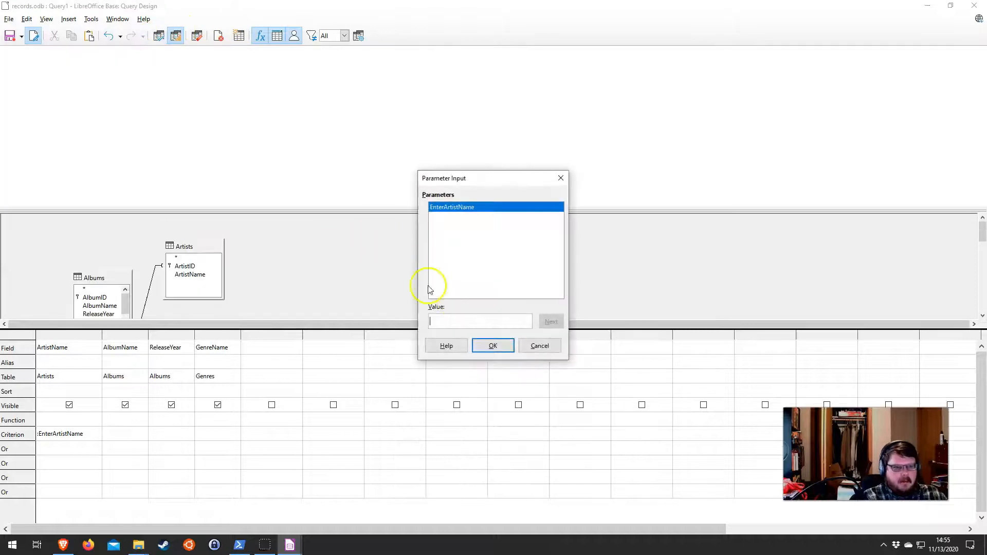
click(468, 321)
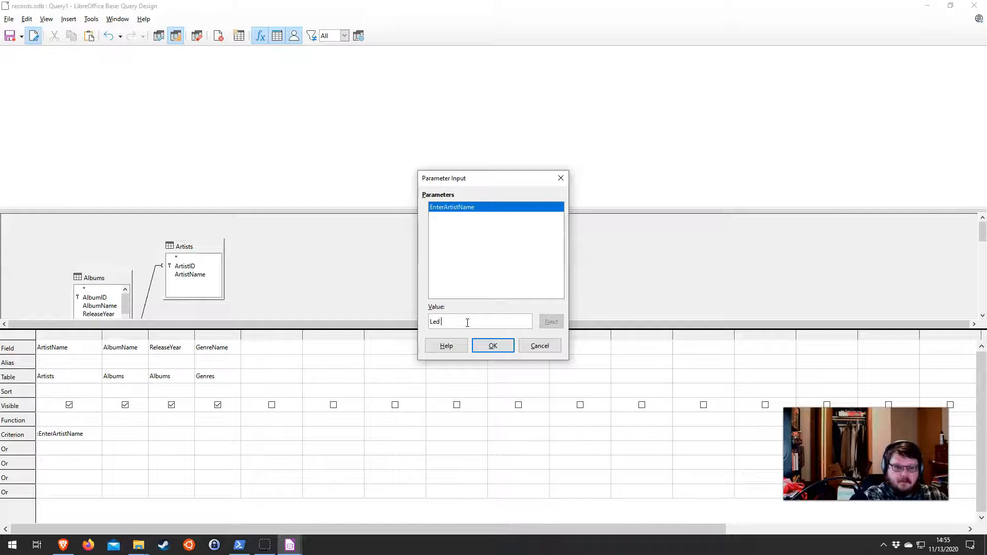
text(Led Zeppelin)
key(Return)
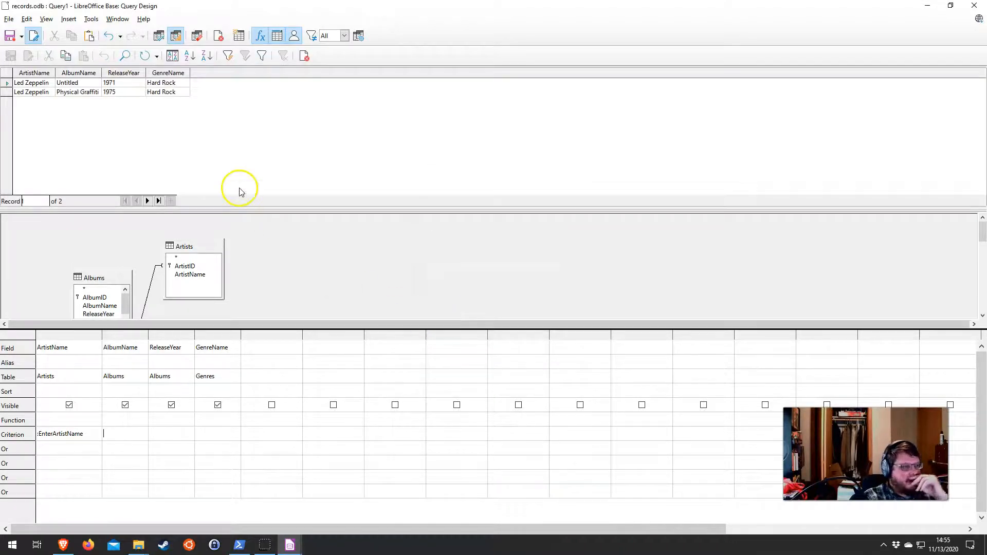
- Run the parameter query with 2 Pac and again with T-Pain as the EnterArtistName value
click(159, 36)
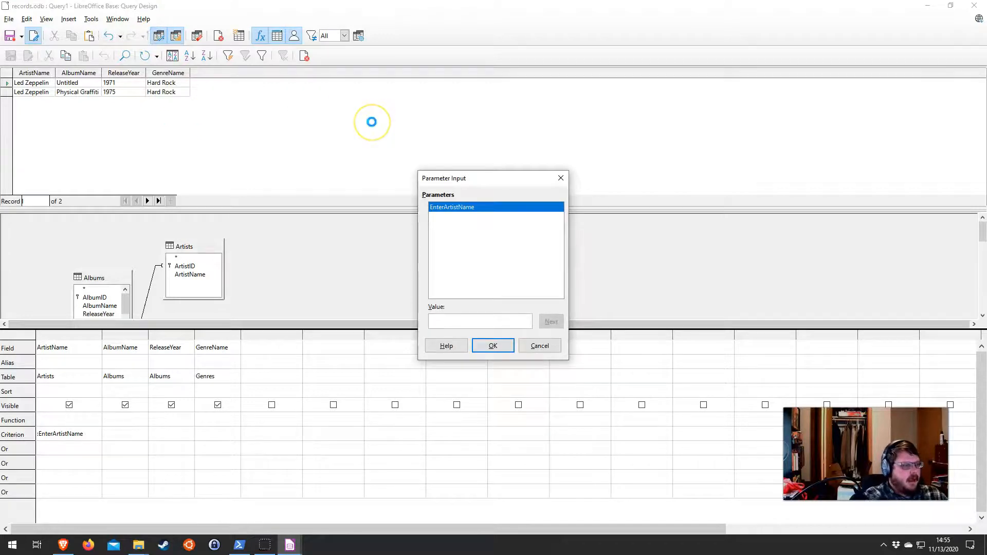
text(2 Pac)
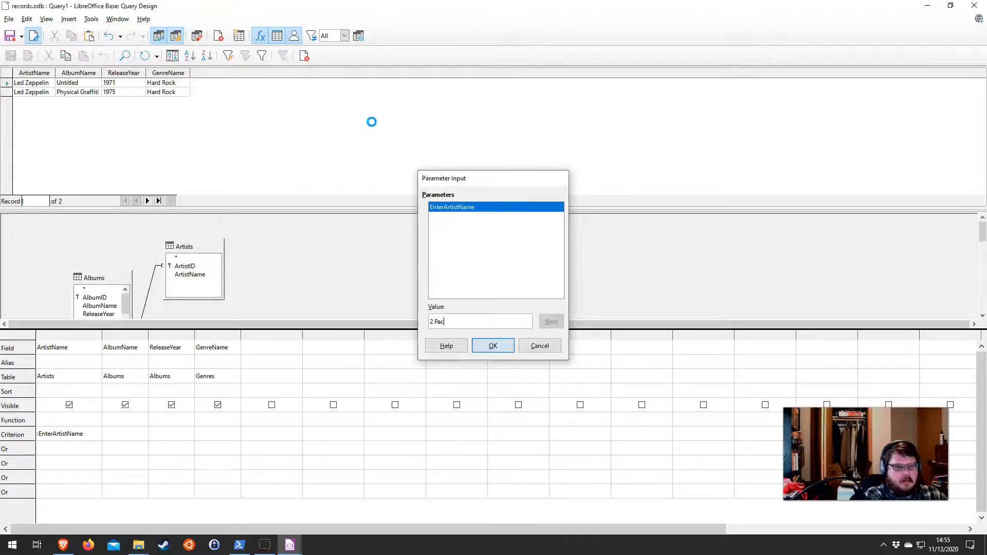
key(Return)
click(158, 35)
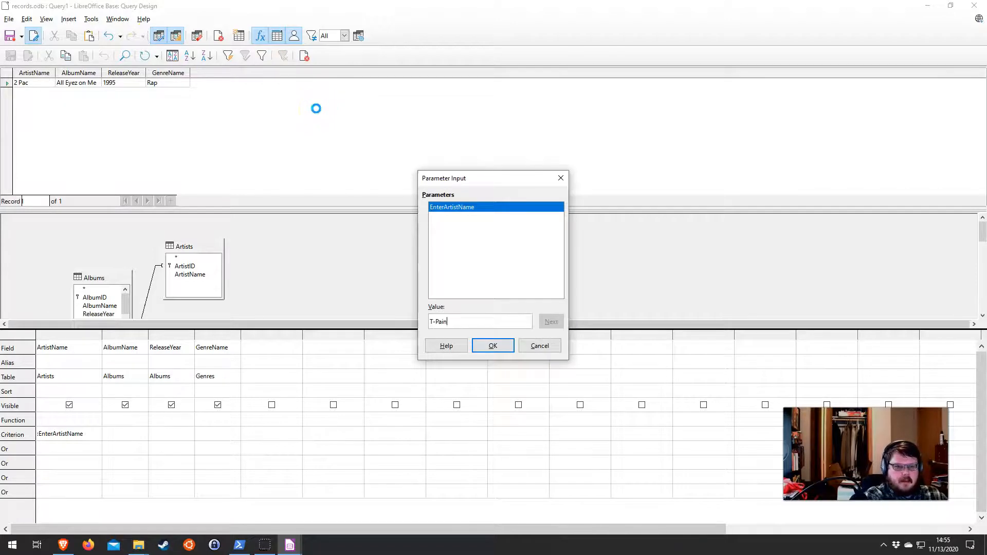
text(T-Pain)
key(Return)
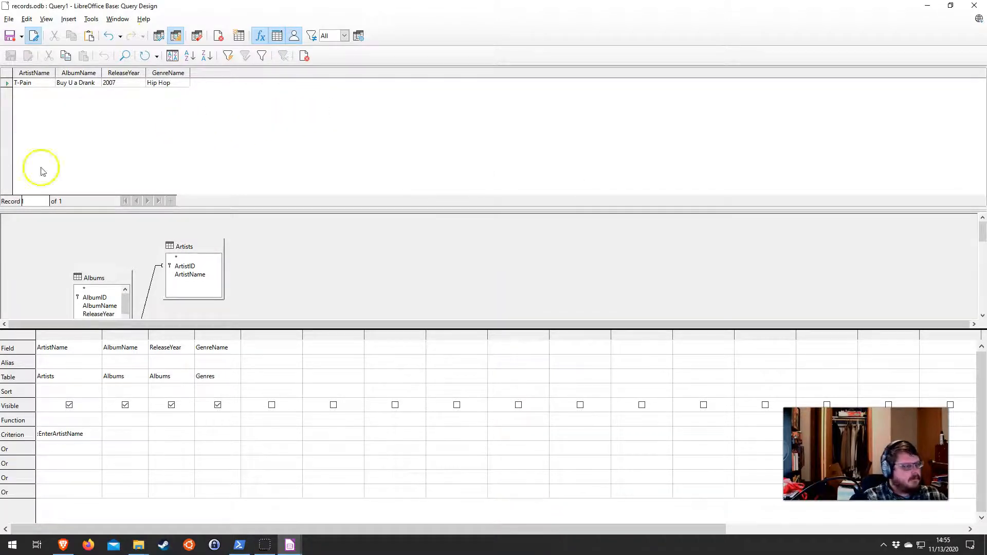
- Run the parameter query with John Lennon and again with one more artist as the EnterArtistName value
click(158, 36)
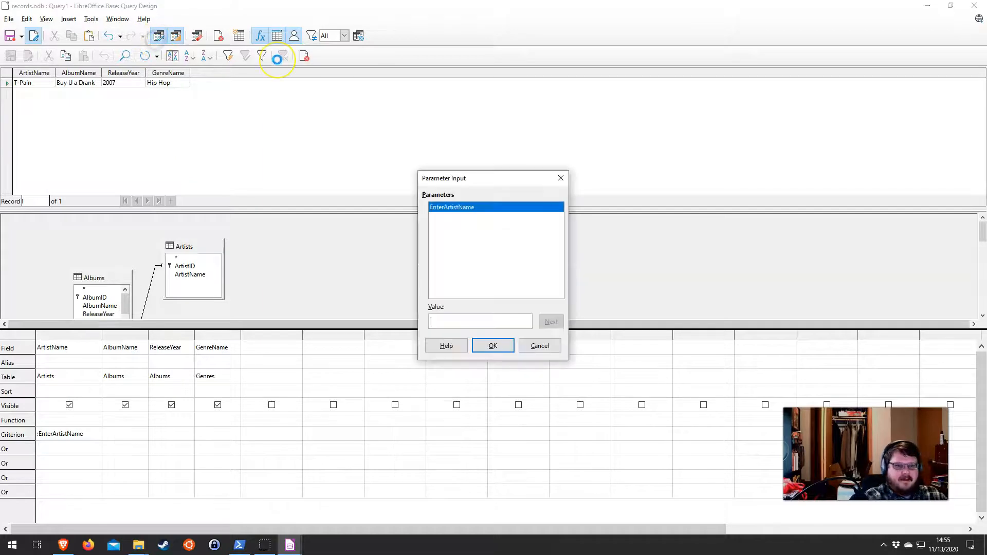
text(John Lennon)
key(Return)
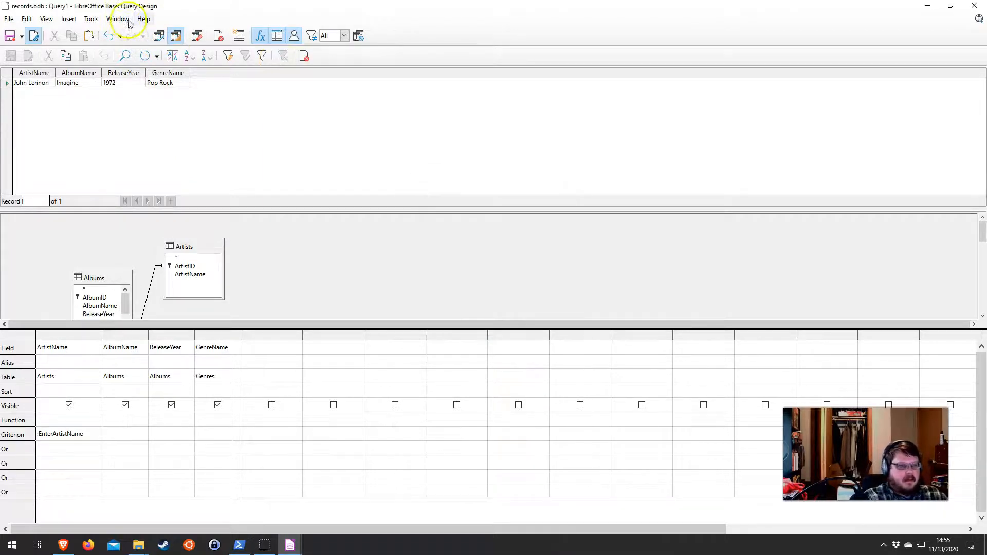
click(157, 36)
text(Nirvana)
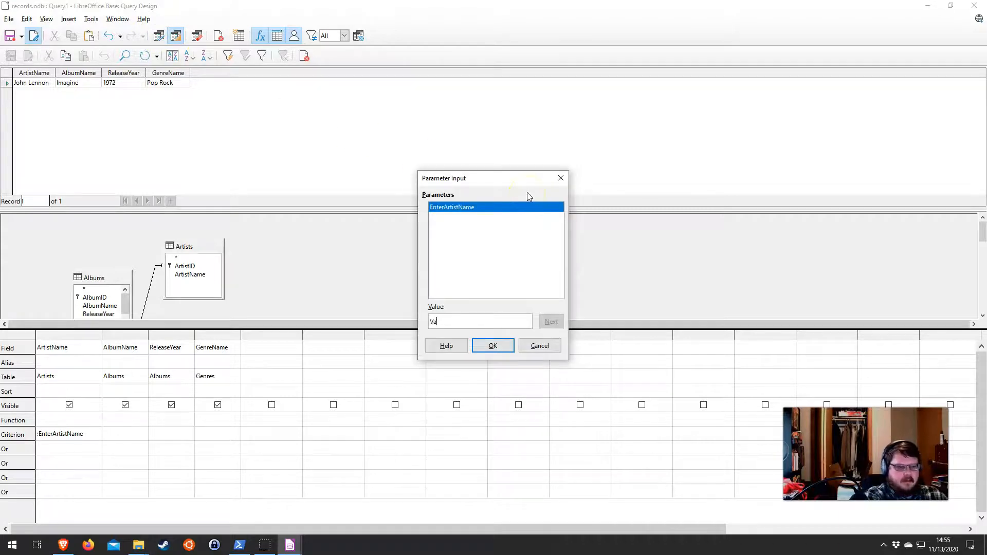
key(Return)
- Run the parameter query twice with Beethoven as the EnterArtistName value
click(158, 36)
click(463, 320)
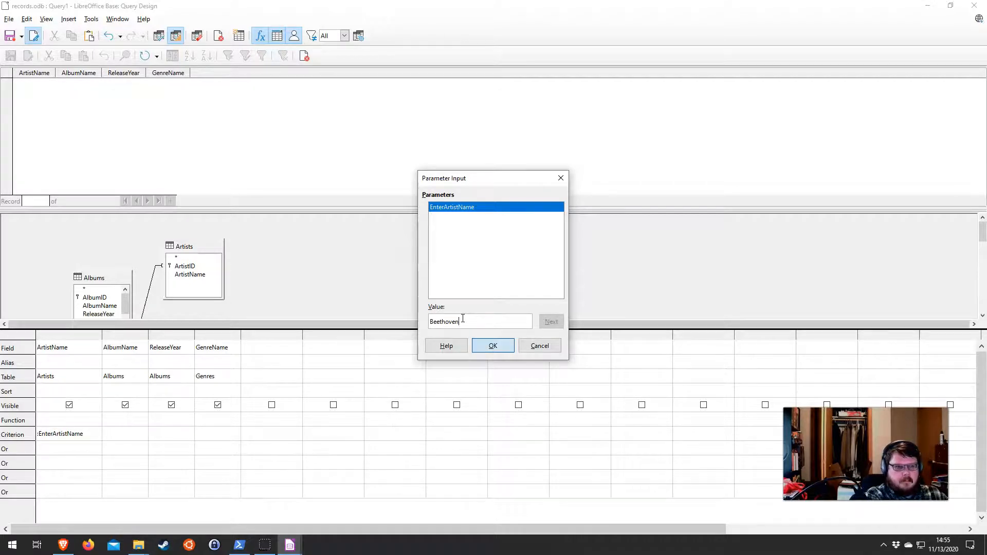
key(Return)
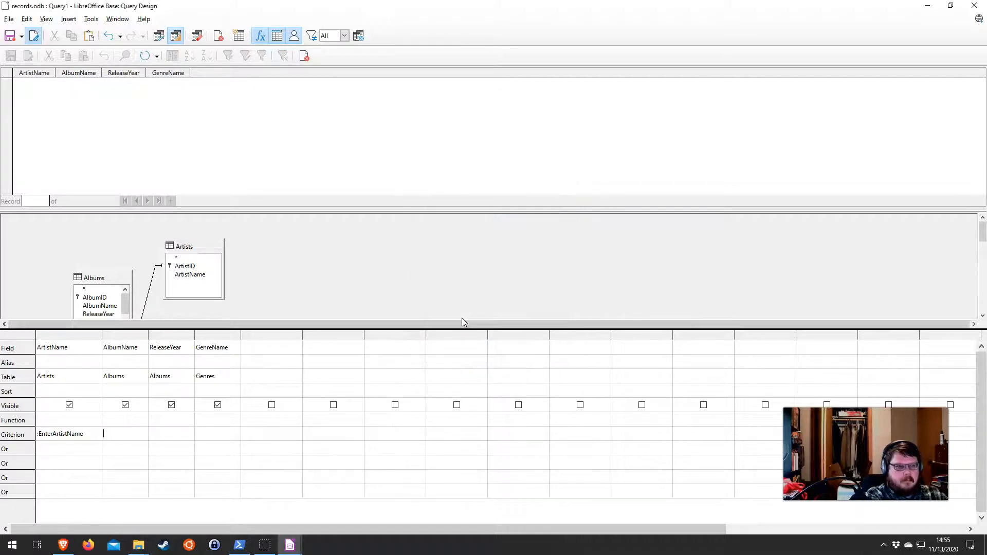
click(160, 38)
text(Beethoven)
key(Return)
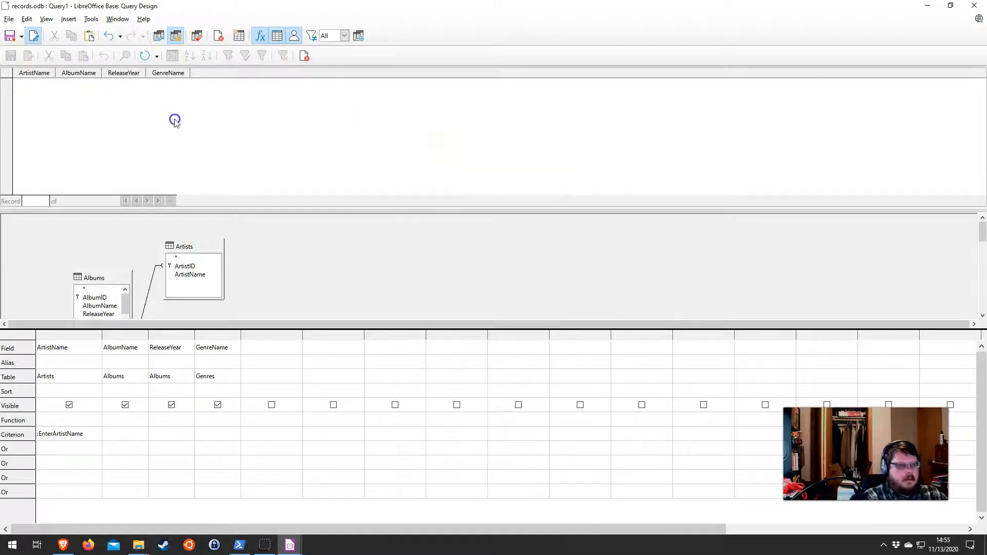
- Save the parameter query as Artist Prompt Query and close its design window
click(9, 36)
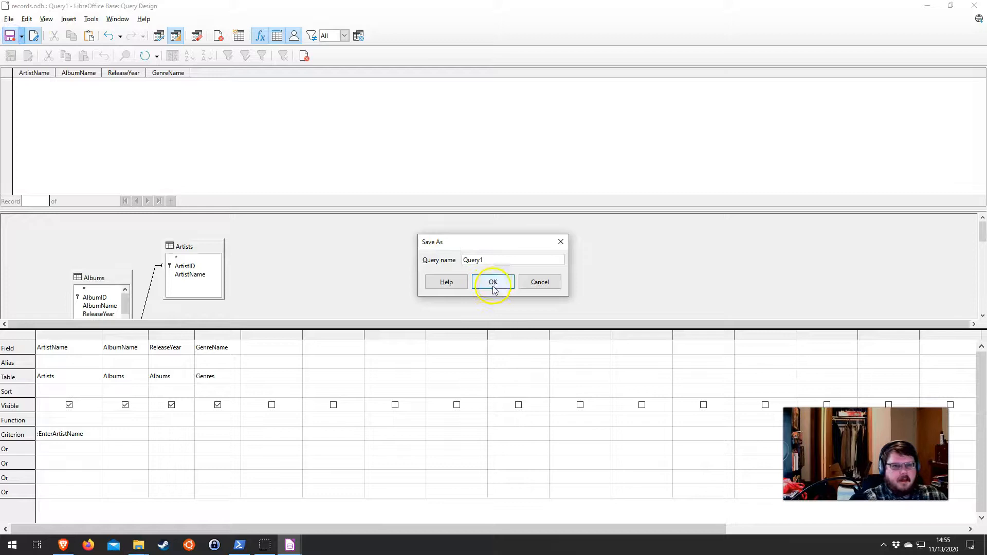
click(521, 288)
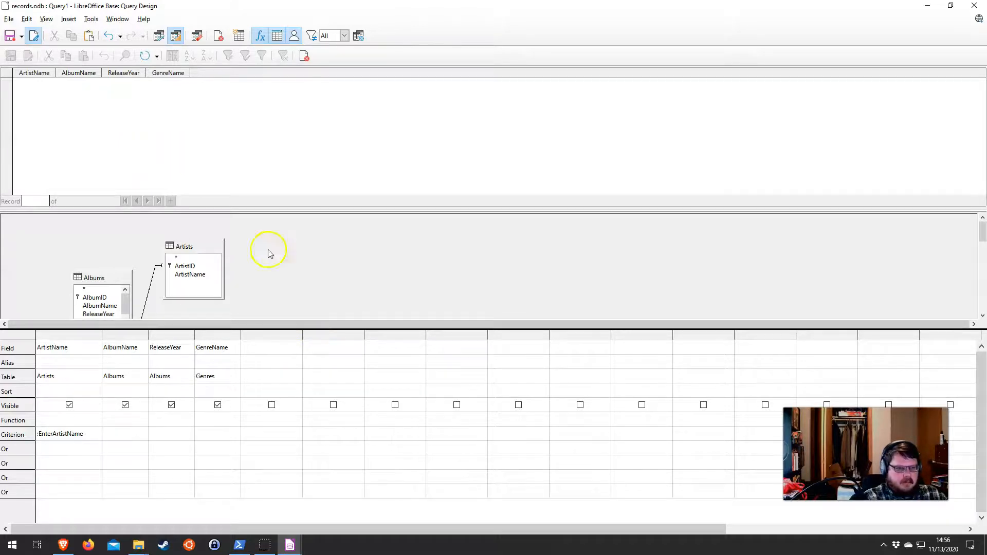
click(10, 37)
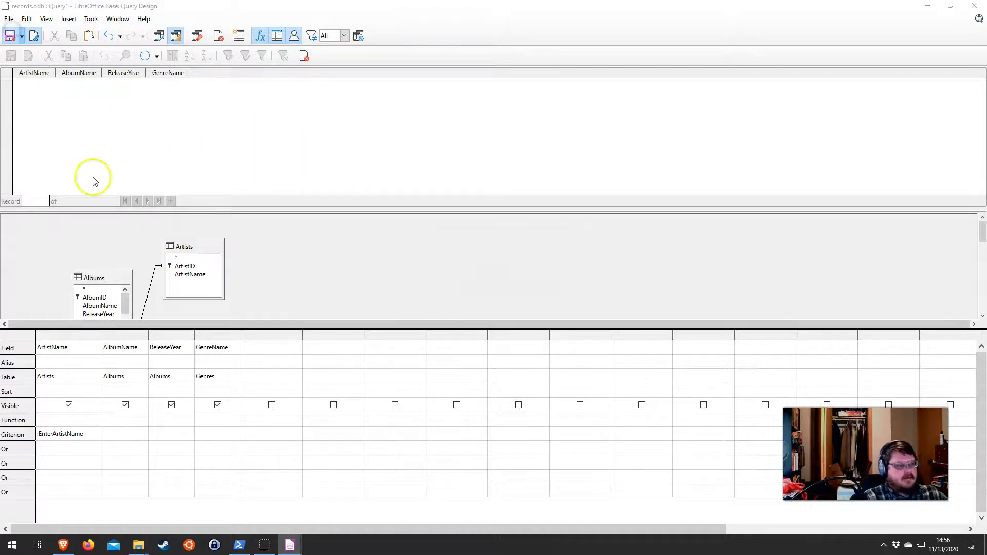
drag(525, 260, 408, 253)
text(Ge)
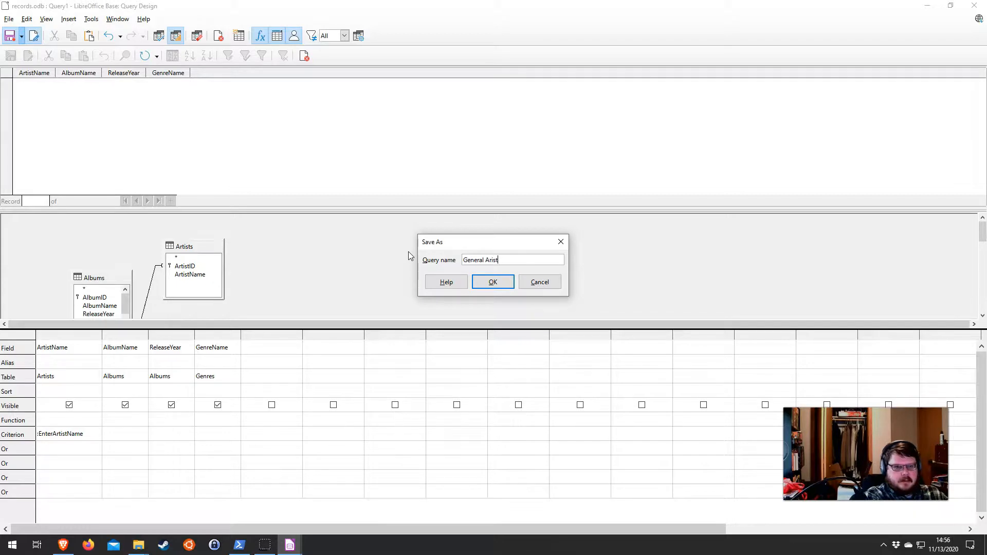
text(neral)
key(BackSpace)
key(BackSpace)
key(BackSpace)
key(BackSpace)
key(BackSpace)
key(BackSpace)
key(BackSpace)
text(A)
key(Return)
click(92, 150)
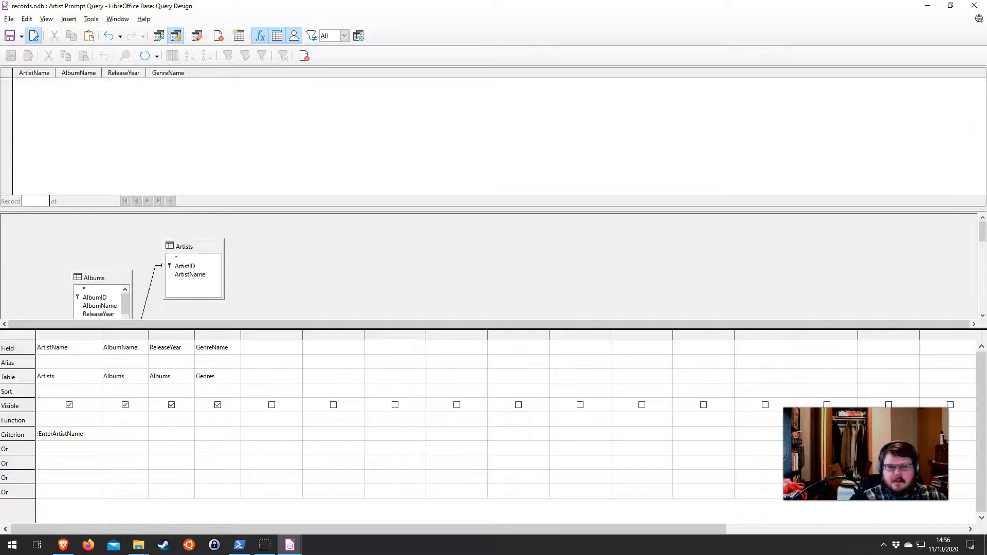
click(974, 5)
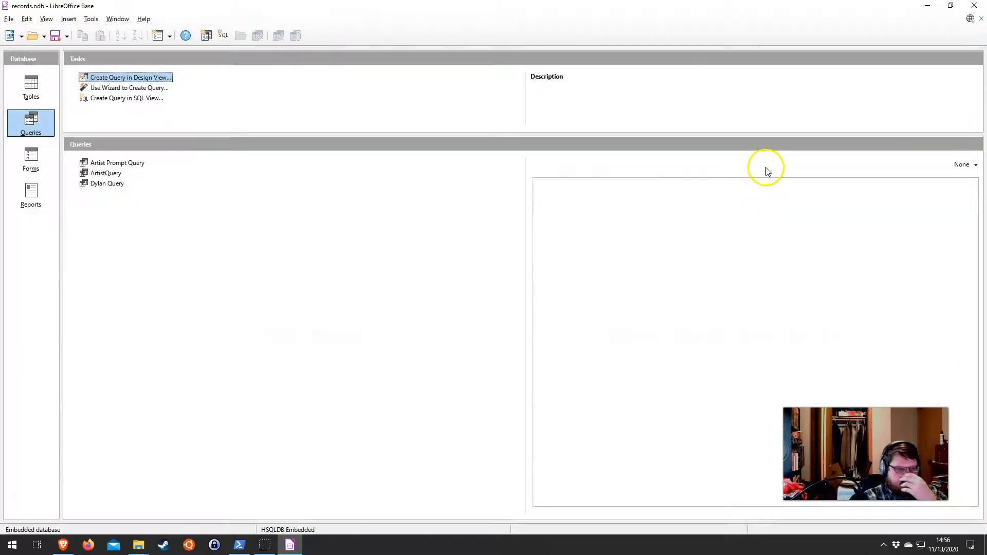
- Create a new query in Design View with the Albums and Artists tables, moving Artists to the left of Albums
click(113, 77)
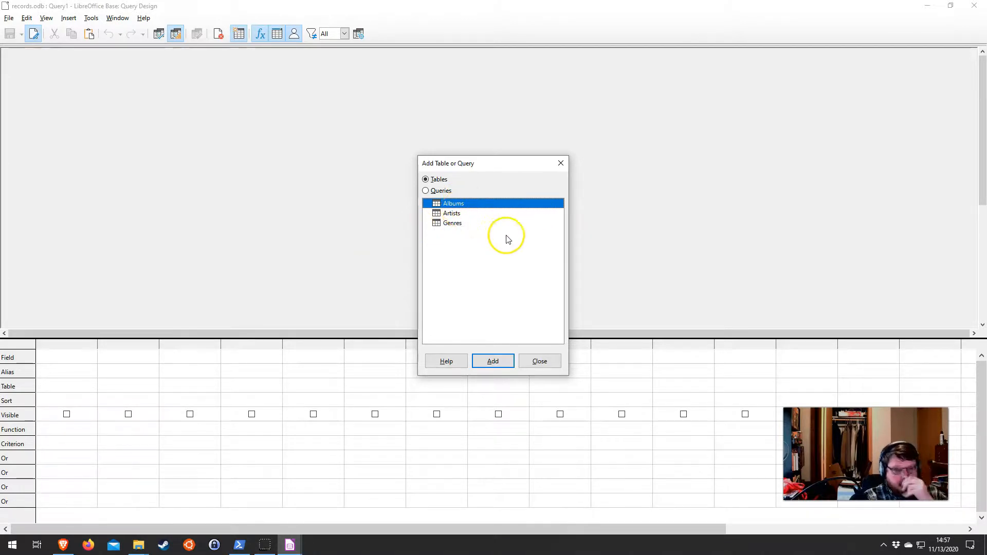
double_click(462, 205)
double_click(453, 213)
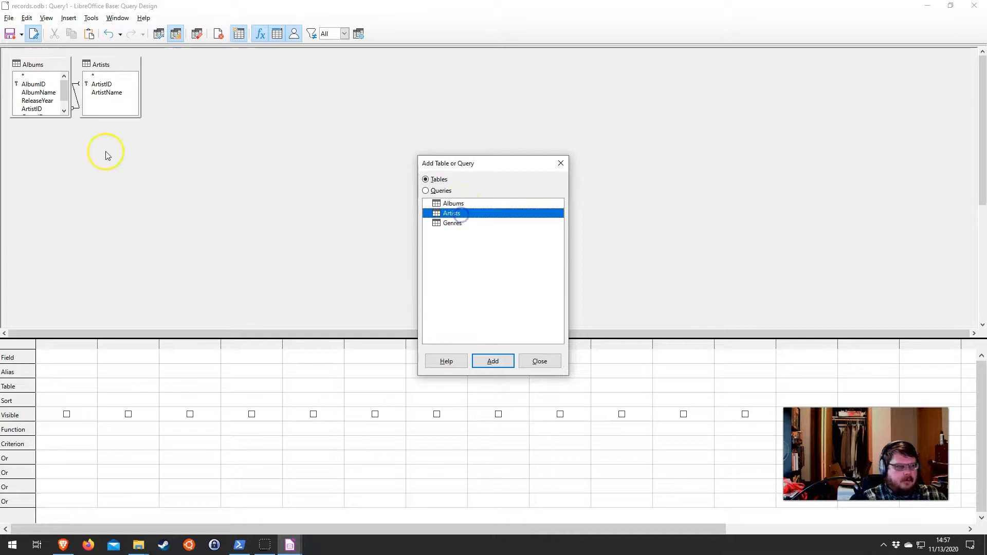
drag(28, 65, 229, 120)
drag(106, 67, 101, 124)
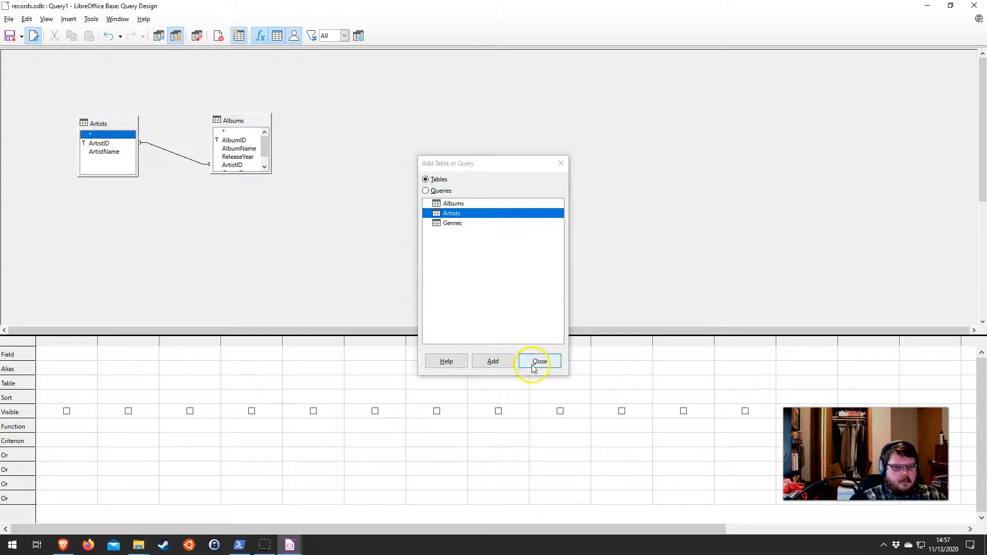
click(539, 362)
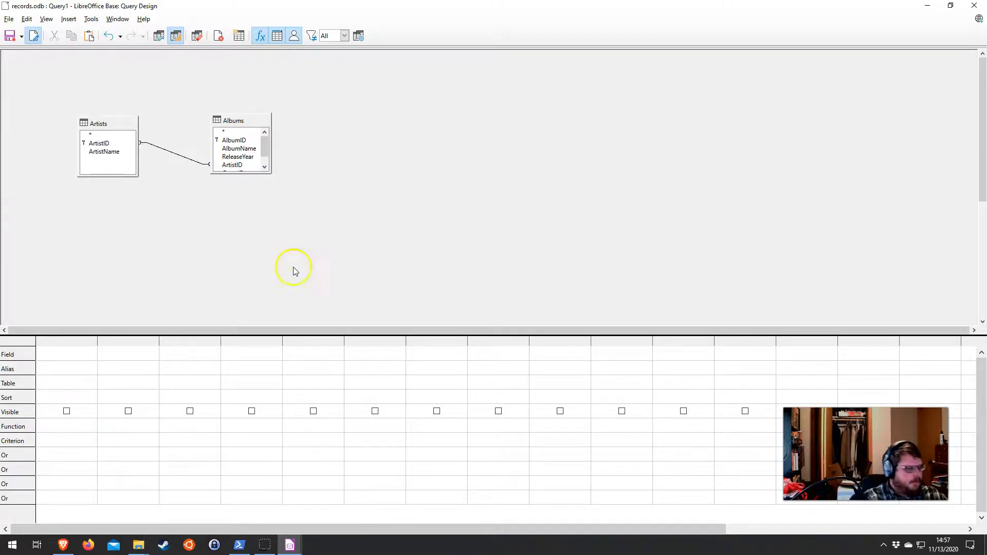
- Add ArtistName from Artists and AlbumID from Albums as the query's output fields
click(110, 152)
double_click(111, 152)
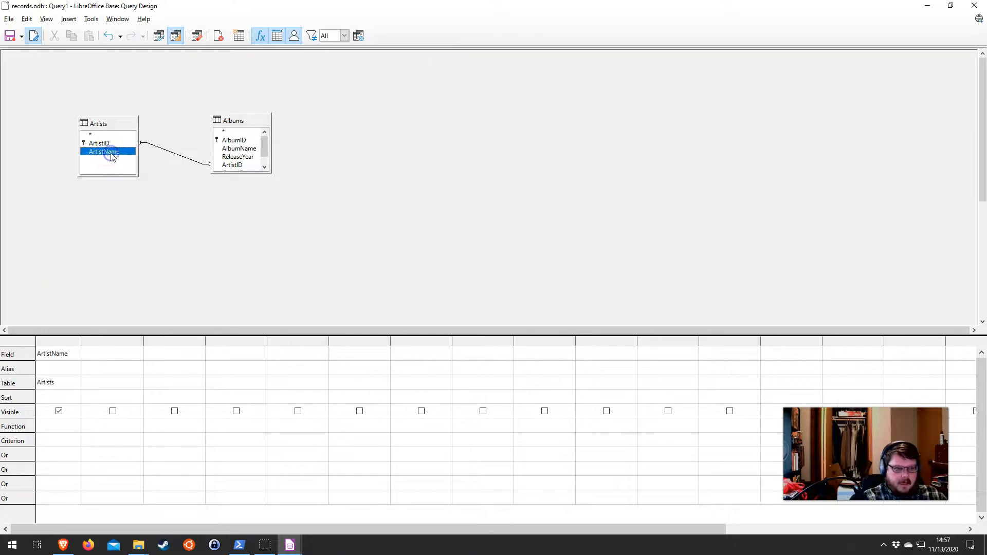
click(233, 141)
double_click(247, 142)
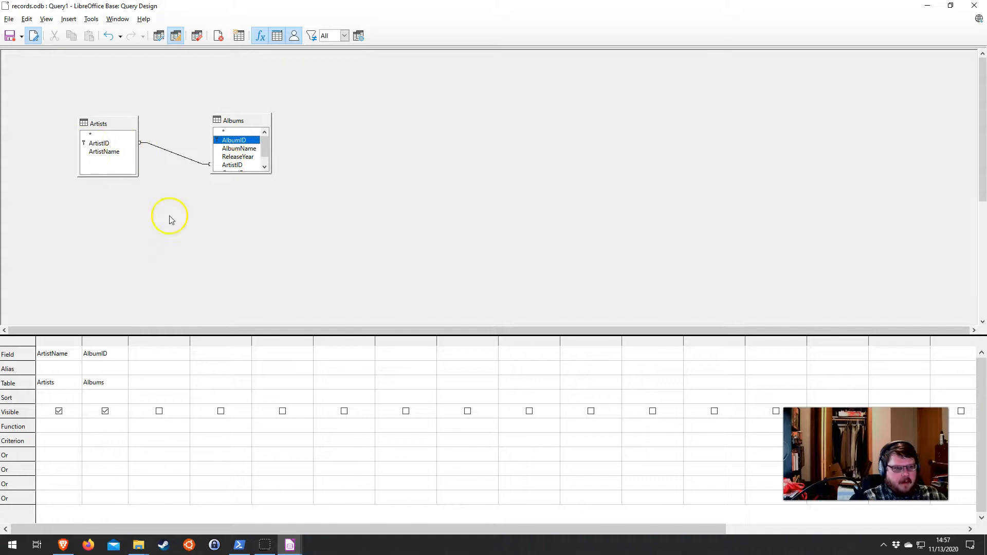
- Apply the Count function to the AlbumID field
scroll(167, 218, down, 1)
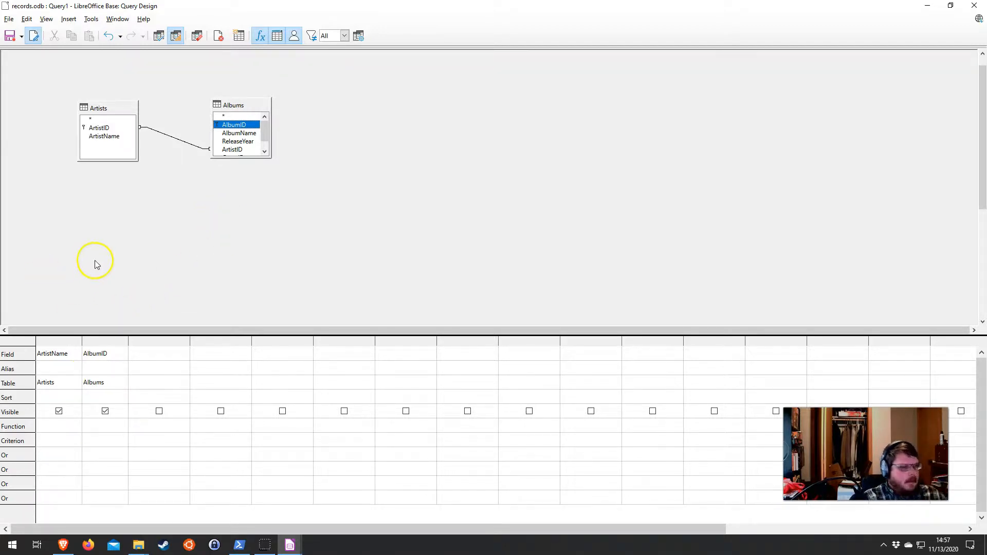
scroll(93, 263, down, 1)
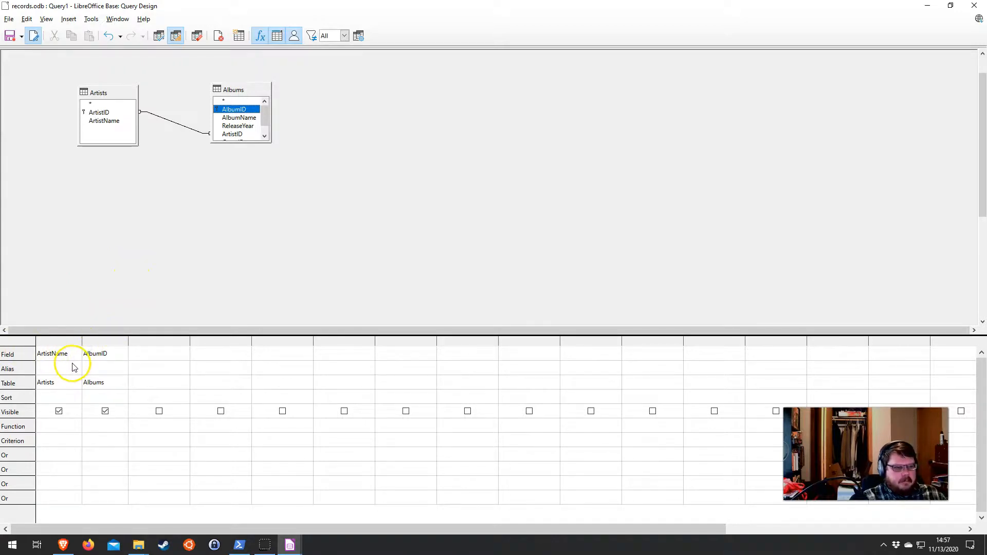
click(115, 428)
click(123, 424)
click(124, 424)
click(12, 430)
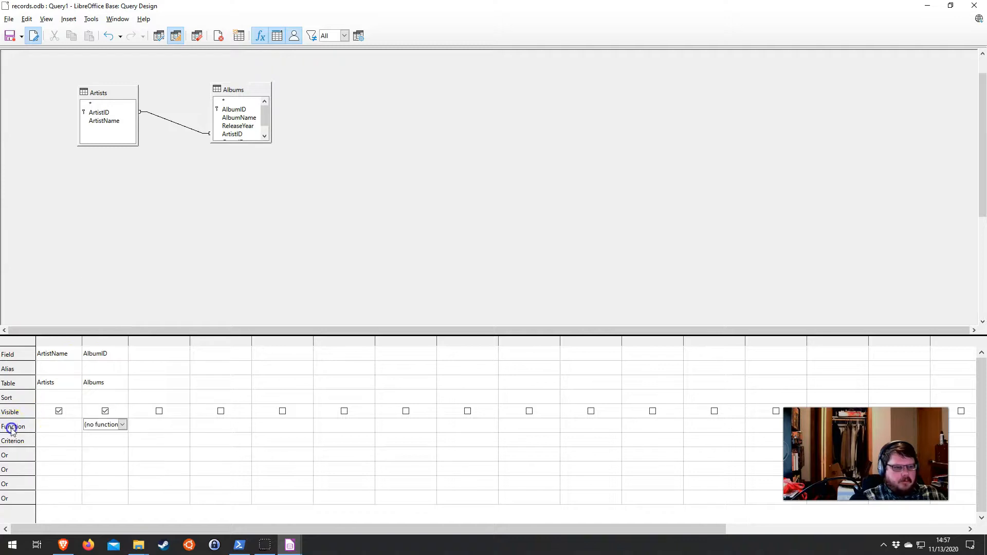
click(124, 425)
click(103, 293)
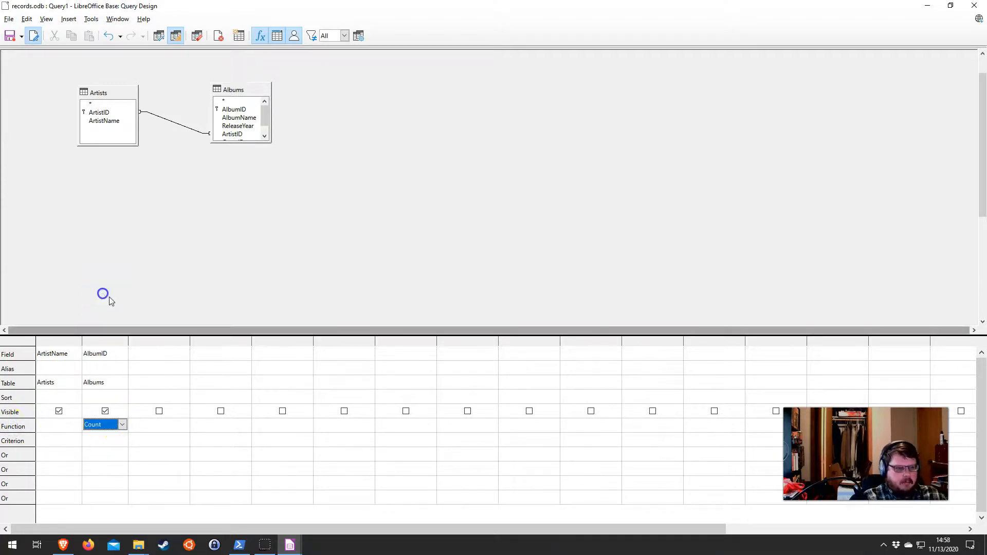
click(300, 278)
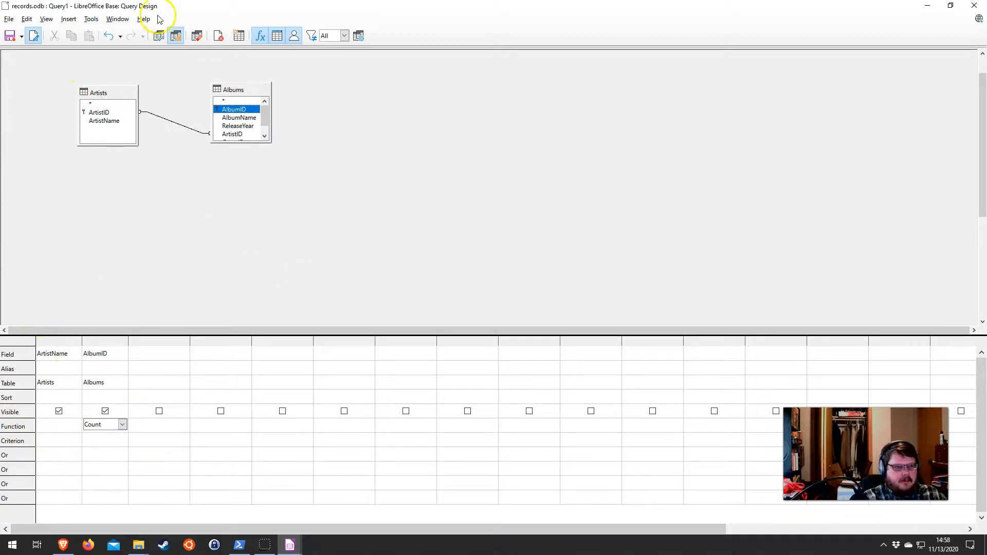
- Try to run the query with ArtistName and the AlbumID count
click(158, 36)
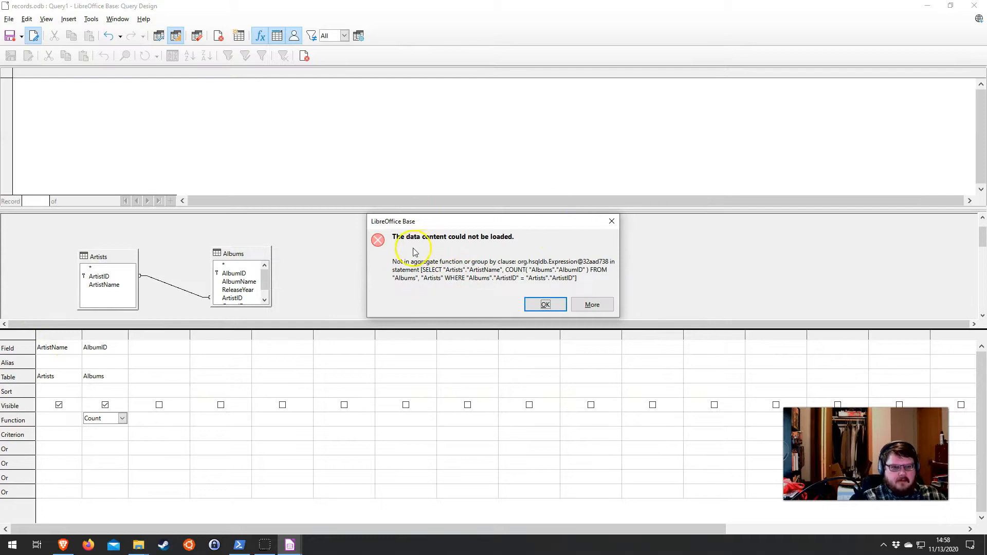
drag(401, 262, 580, 286)
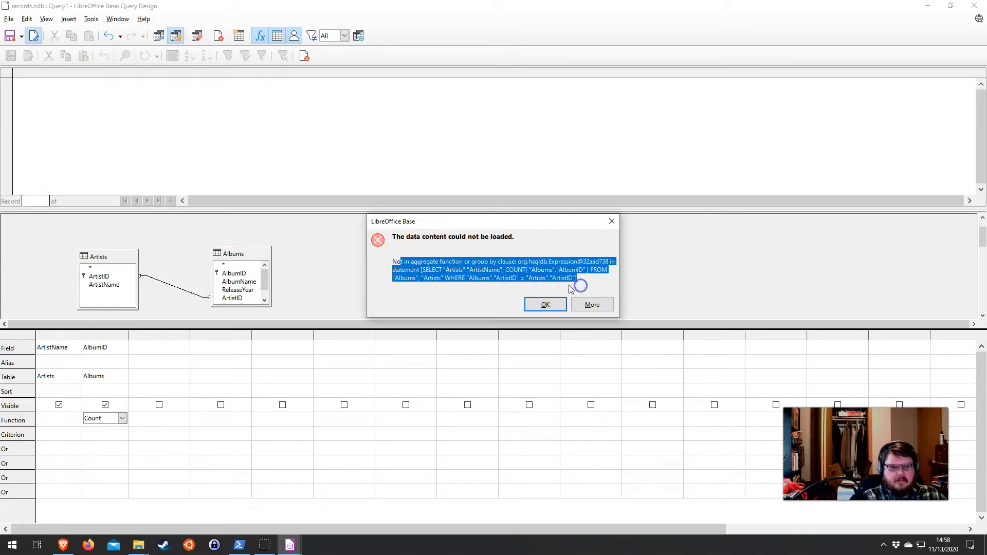
click(404, 262)
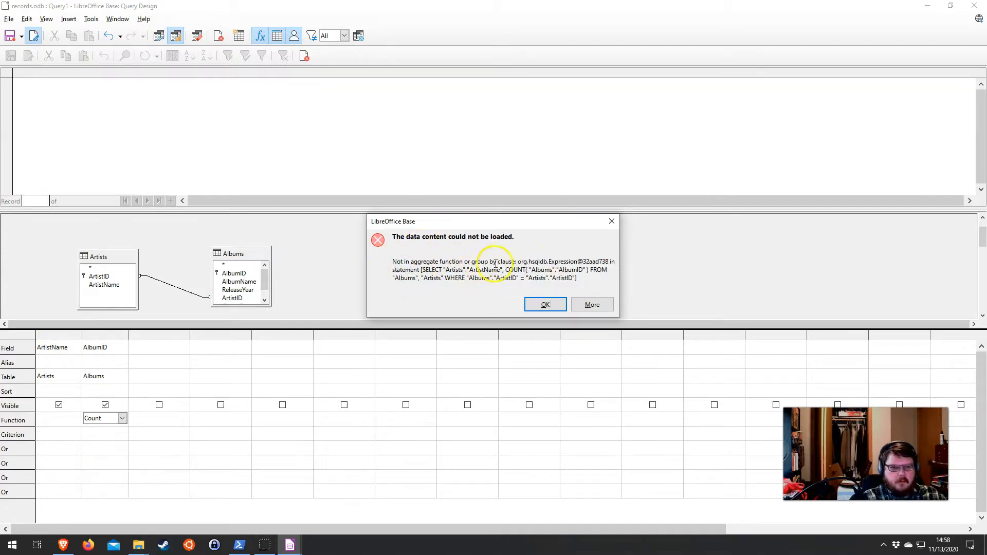
click(548, 304)
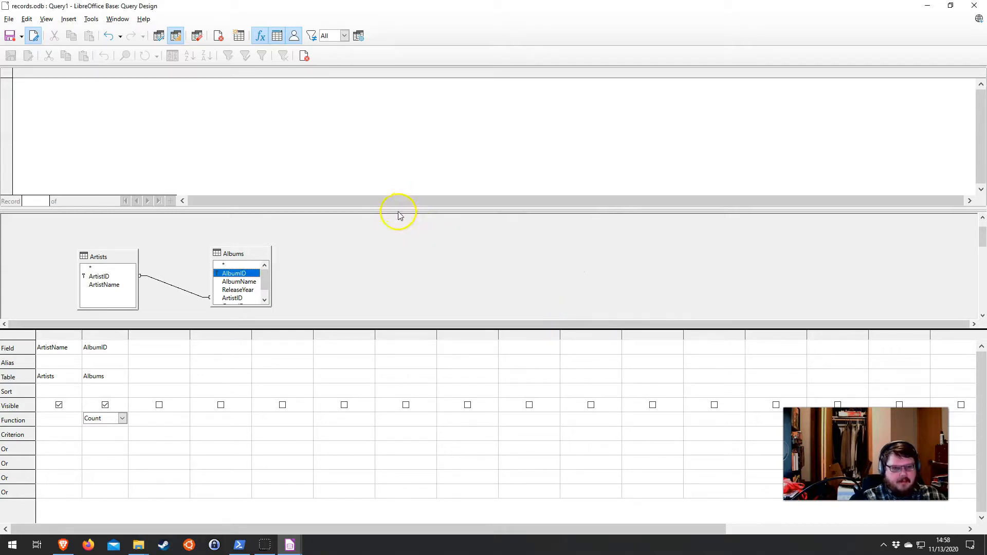
- Enlarge the query design area and apply the Group function to the ArtistName field
drag(397, 211, 402, 131)
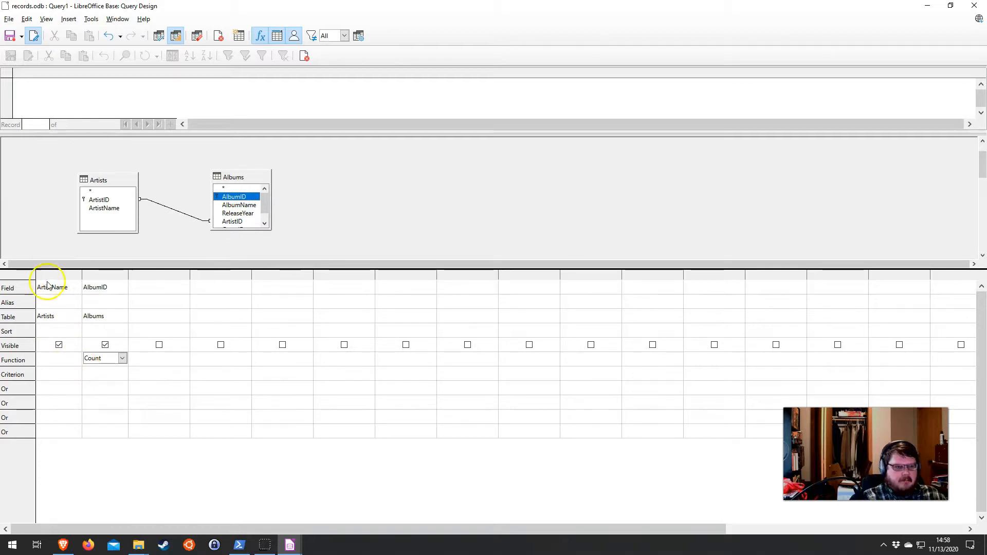
click(75, 358)
click(76, 359)
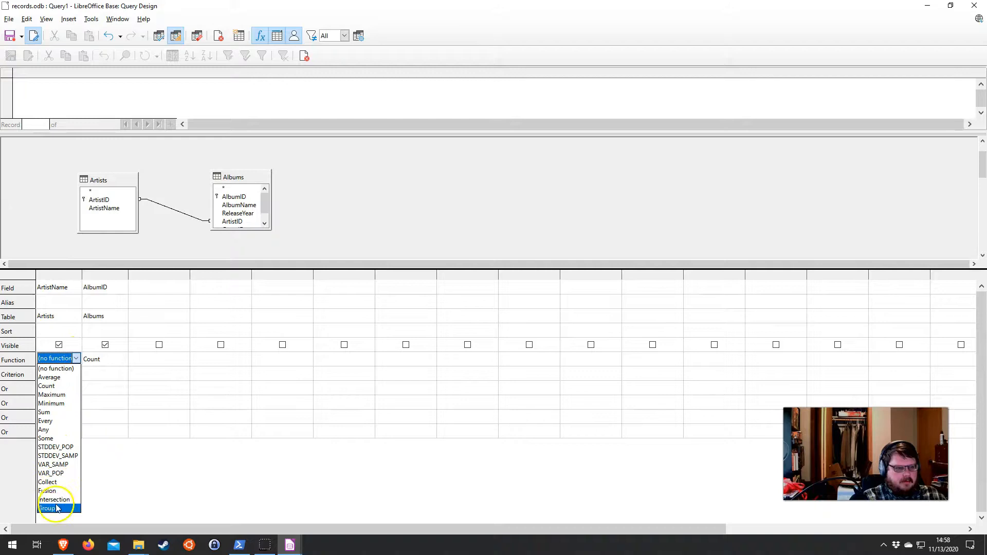
click(46, 509)
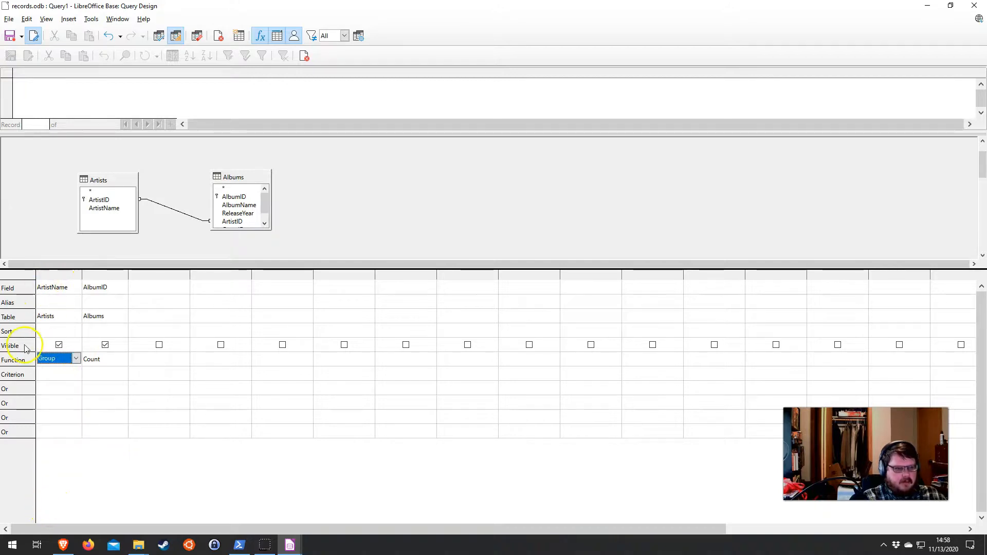
click(324, 214)
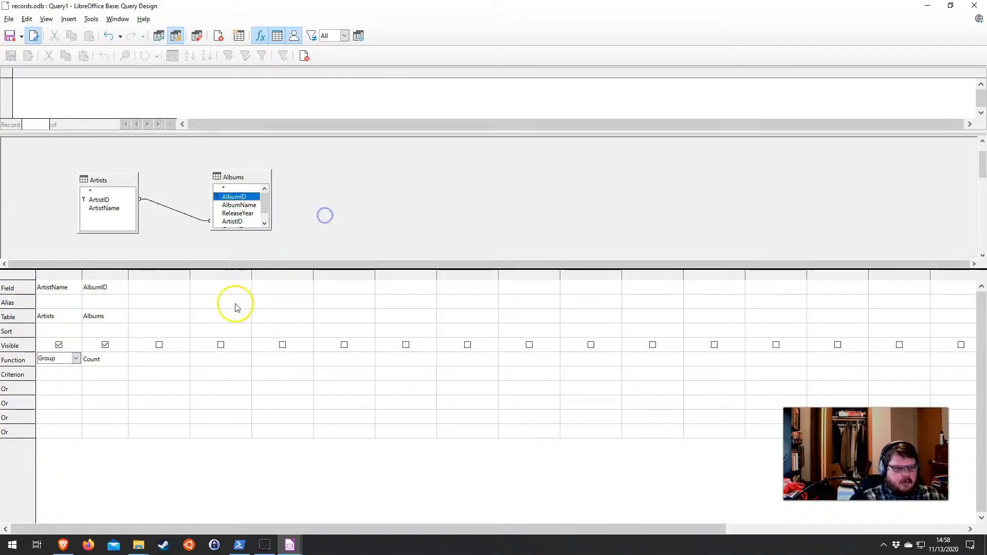
- Run the grouped query and look through the album counts for all artists in an enlarged results area
click(159, 36)
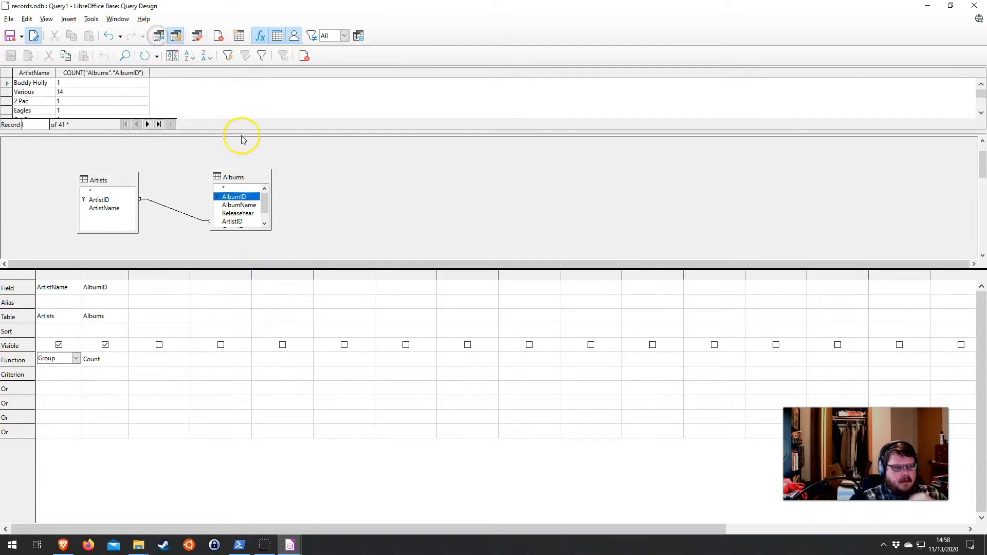
drag(242, 134, 251, 329)
scroll(176, 154, down, 10)
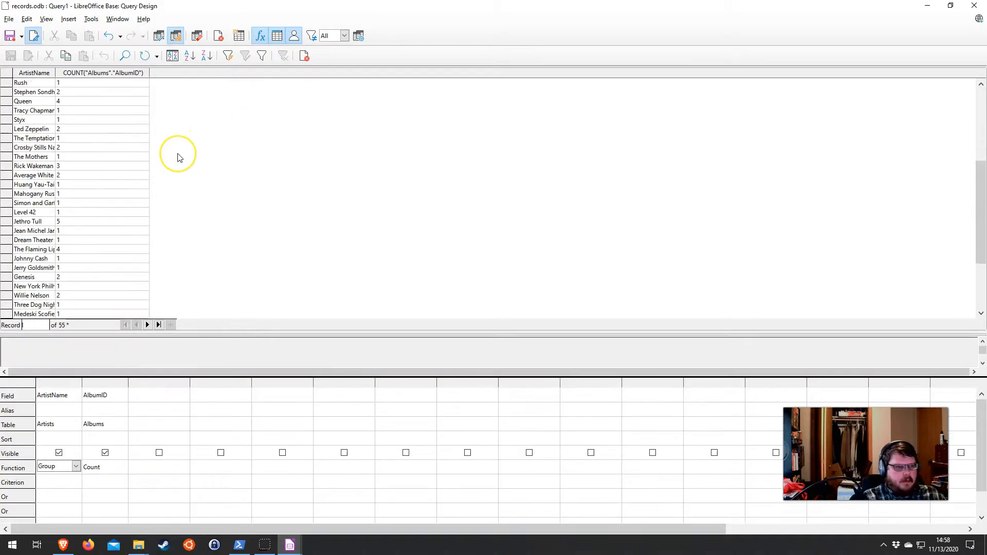
scroll(177, 156, down, 15)
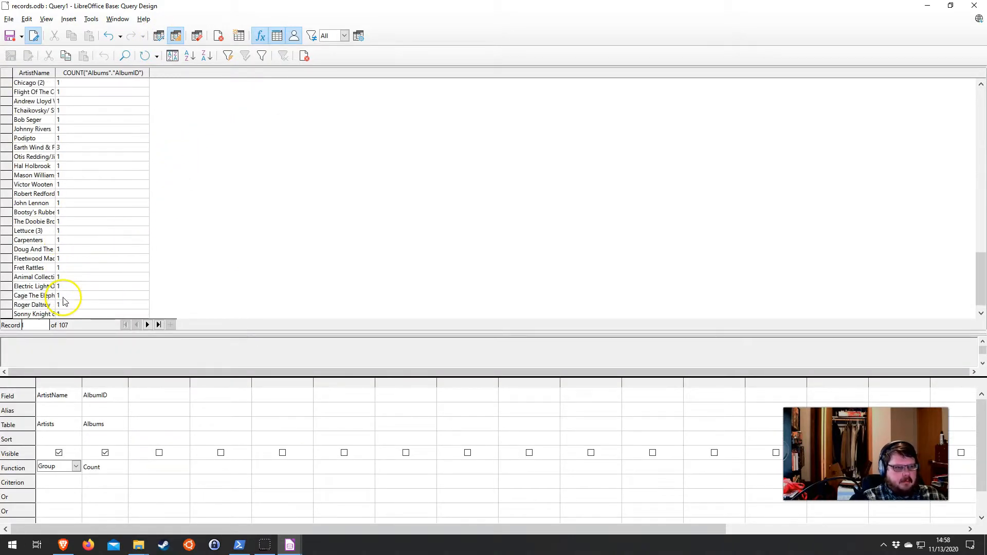
scroll(65, 303, up, 15)
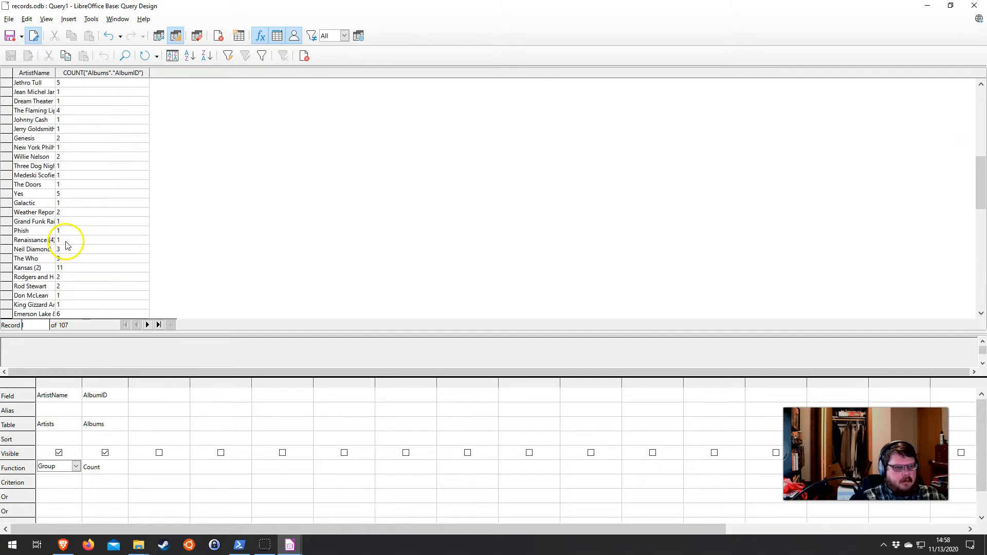
scroll(66, 241, up, 4)
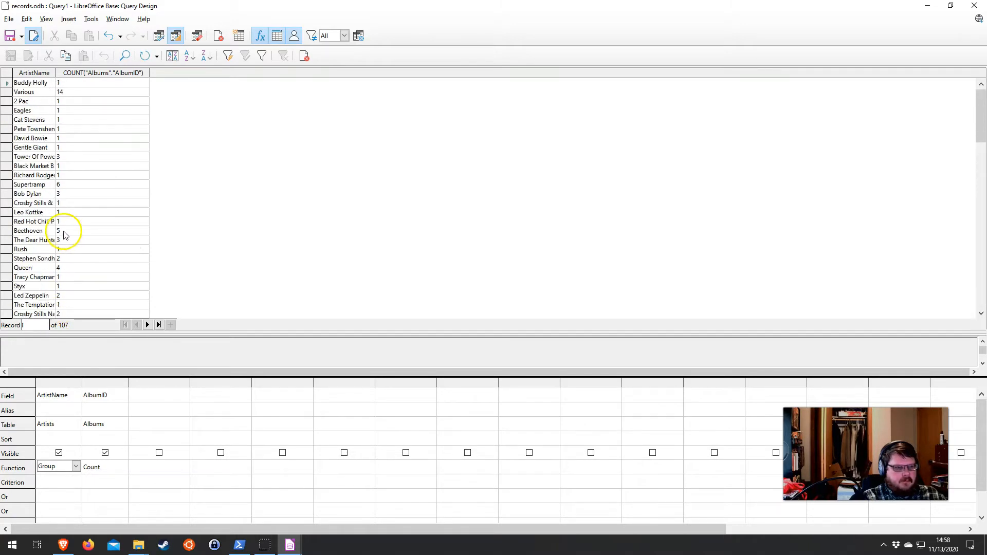
- Save the query under the name Album Count
click(10, 35)
double_click(495, 259)
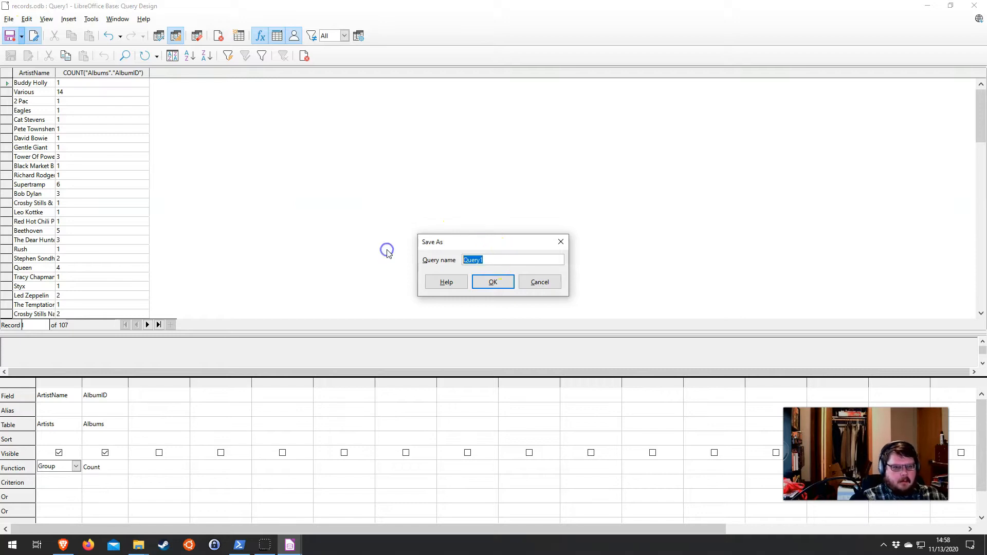
text(Album Count)
key(Return)
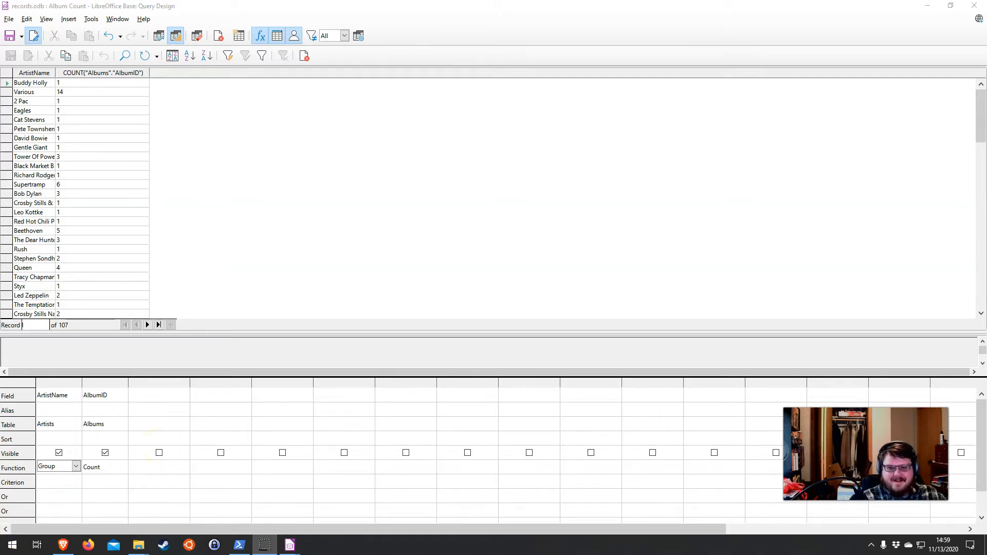
- Close the Album Count query design and the records database
click(237, 7)
double_click(550, 11)
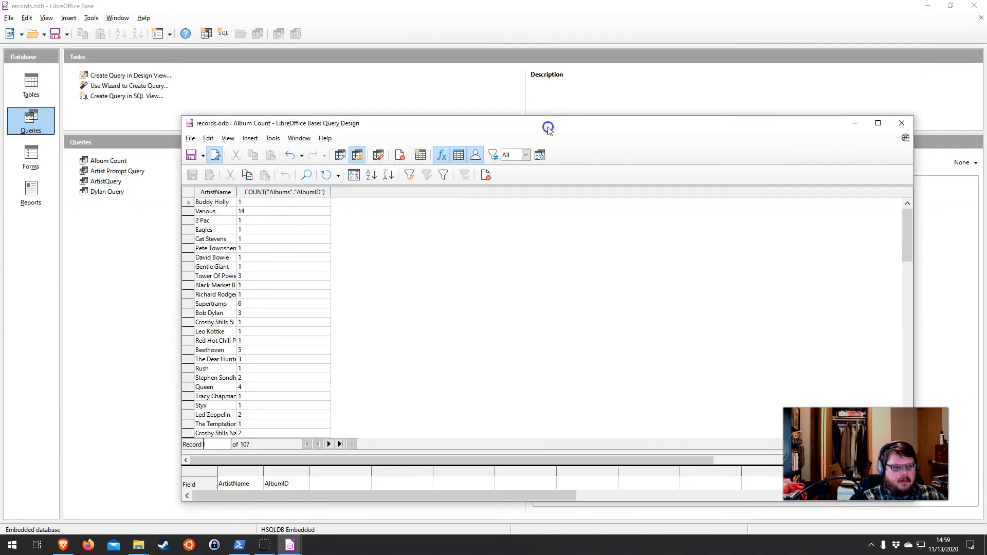
click(900, 121)
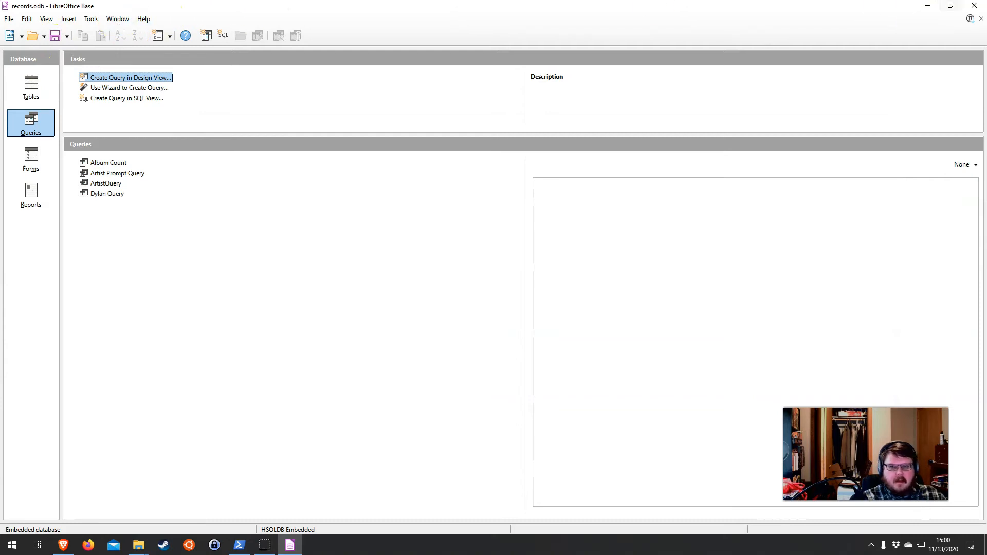
click(974, 5)
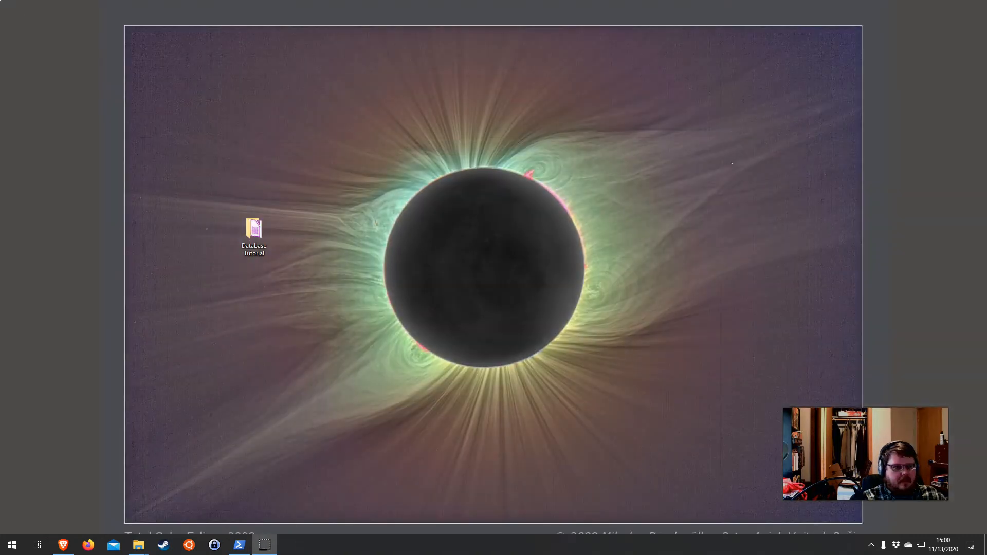
- Open the Database Tutorial folder from the desktop, move its window aside and bring the browser into view
double_click(251, 244)
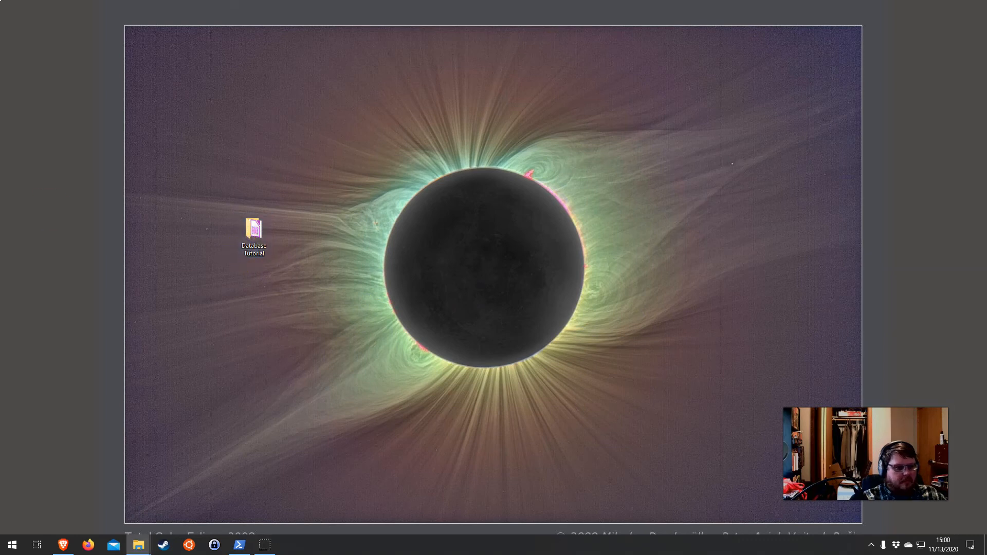
drag(457, 186, 986, 127)
drag(0, 8, 581, 16)
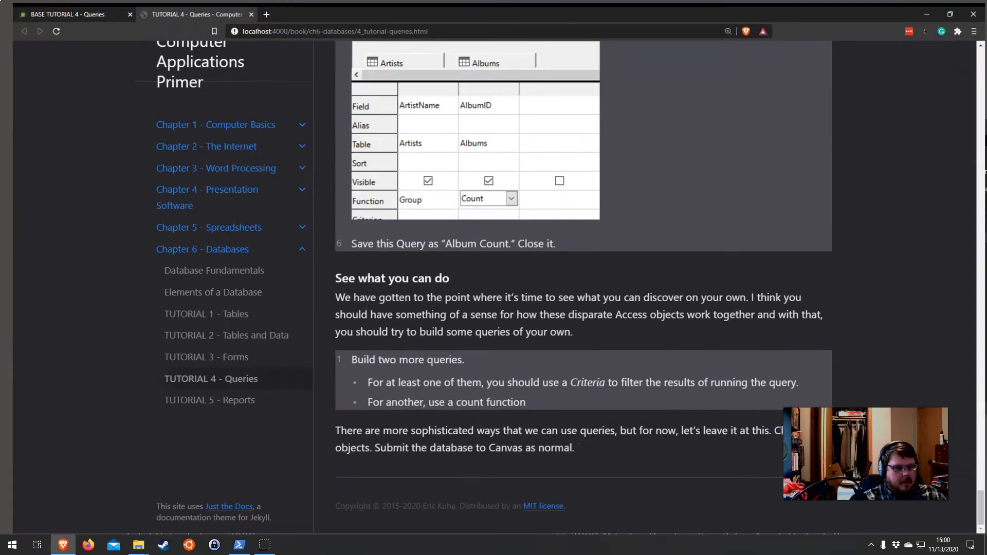
- Show the BASE TUTORIAL 4 - Queries assignment in Canvas as a student and start a file upload submission
click(72, 7)
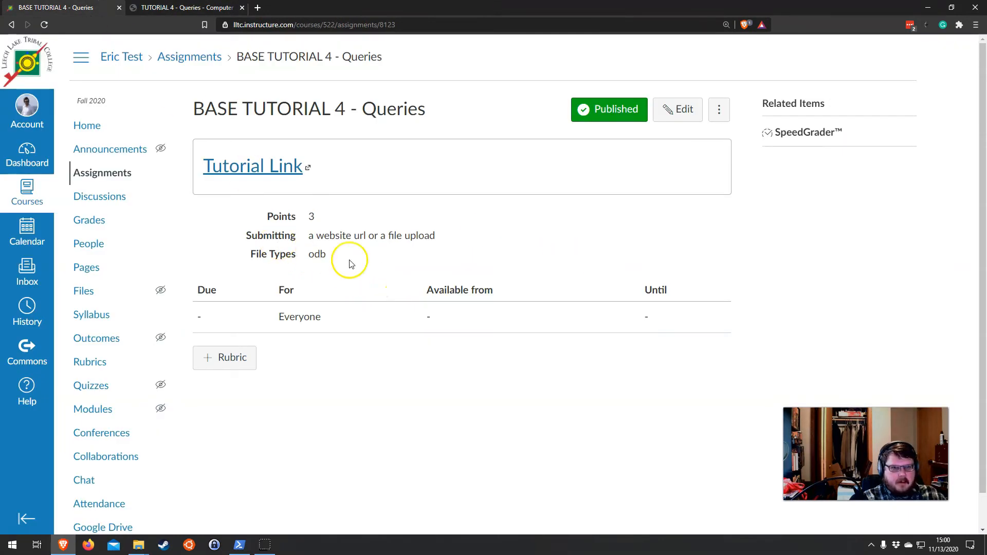
click(26, 118)
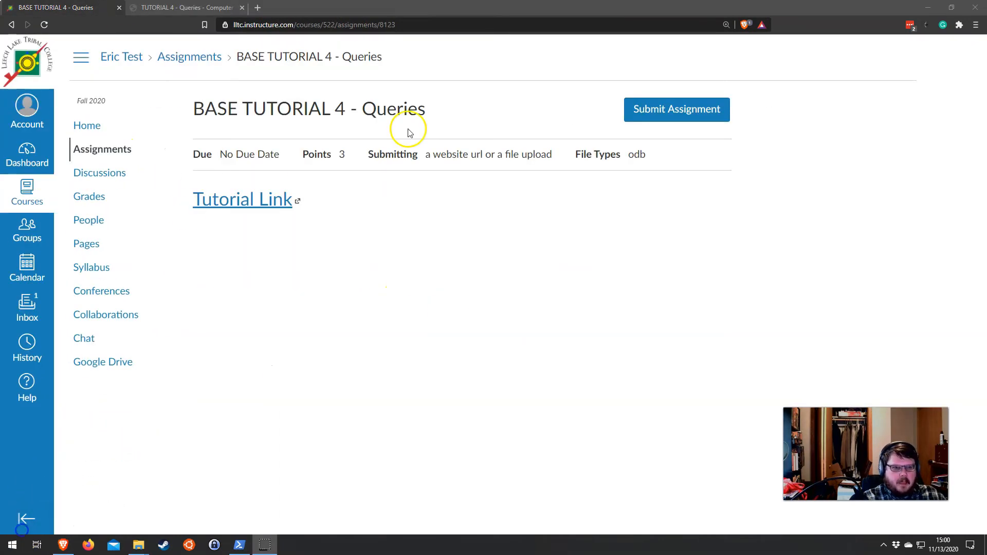
click(656, 109)
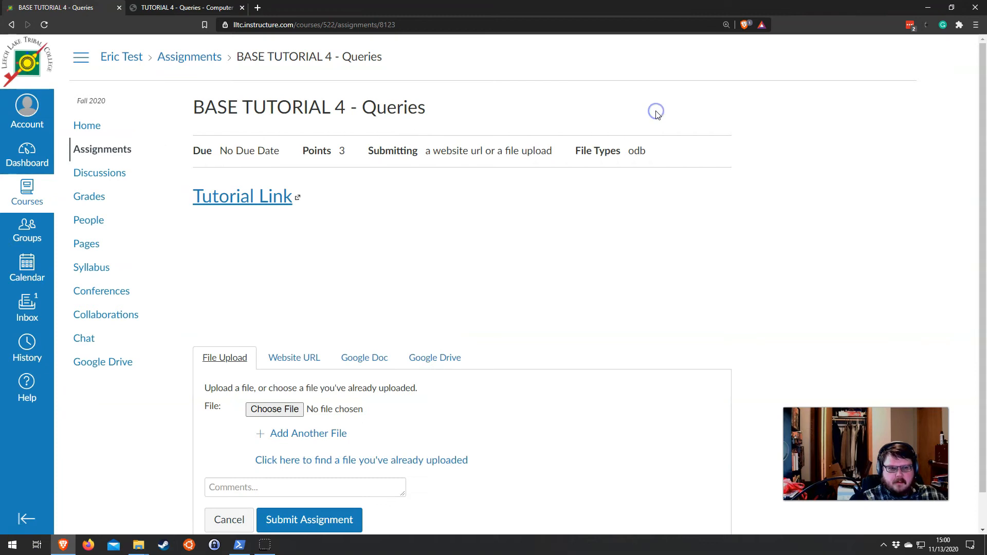
- Attach records.odb from the Database Tutorial folder to the assignment and submit it
key(alt+Tab)
drag(906, 237, 293, 409)
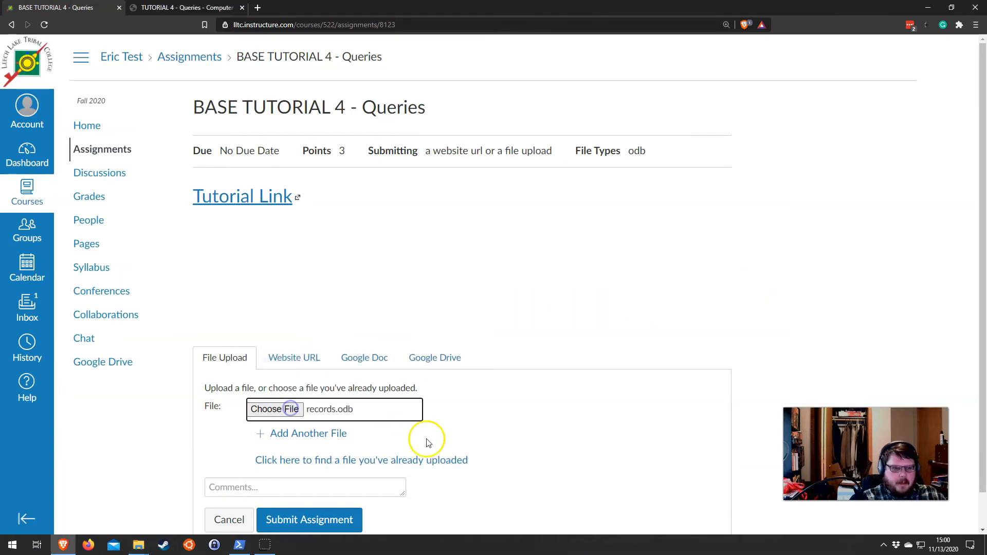
click(319, 530)
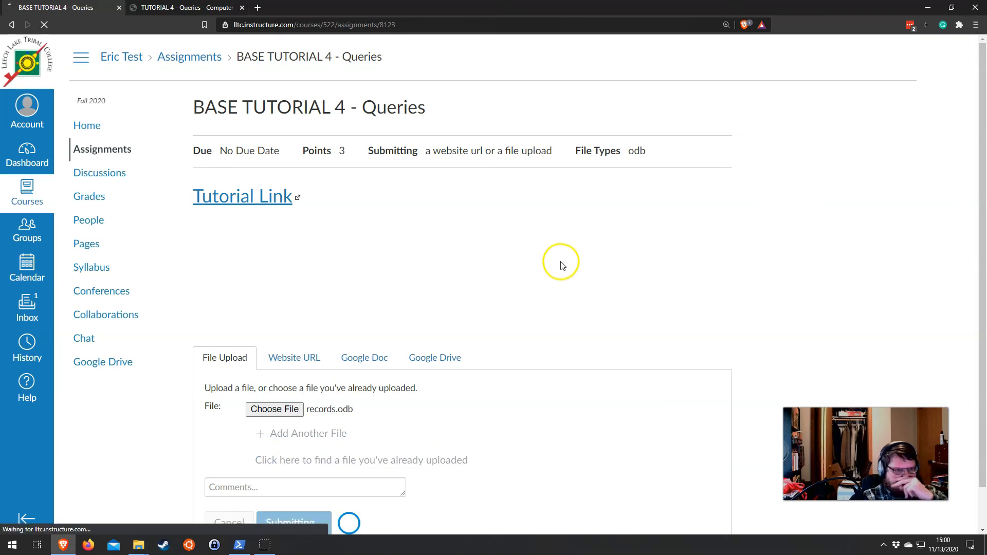